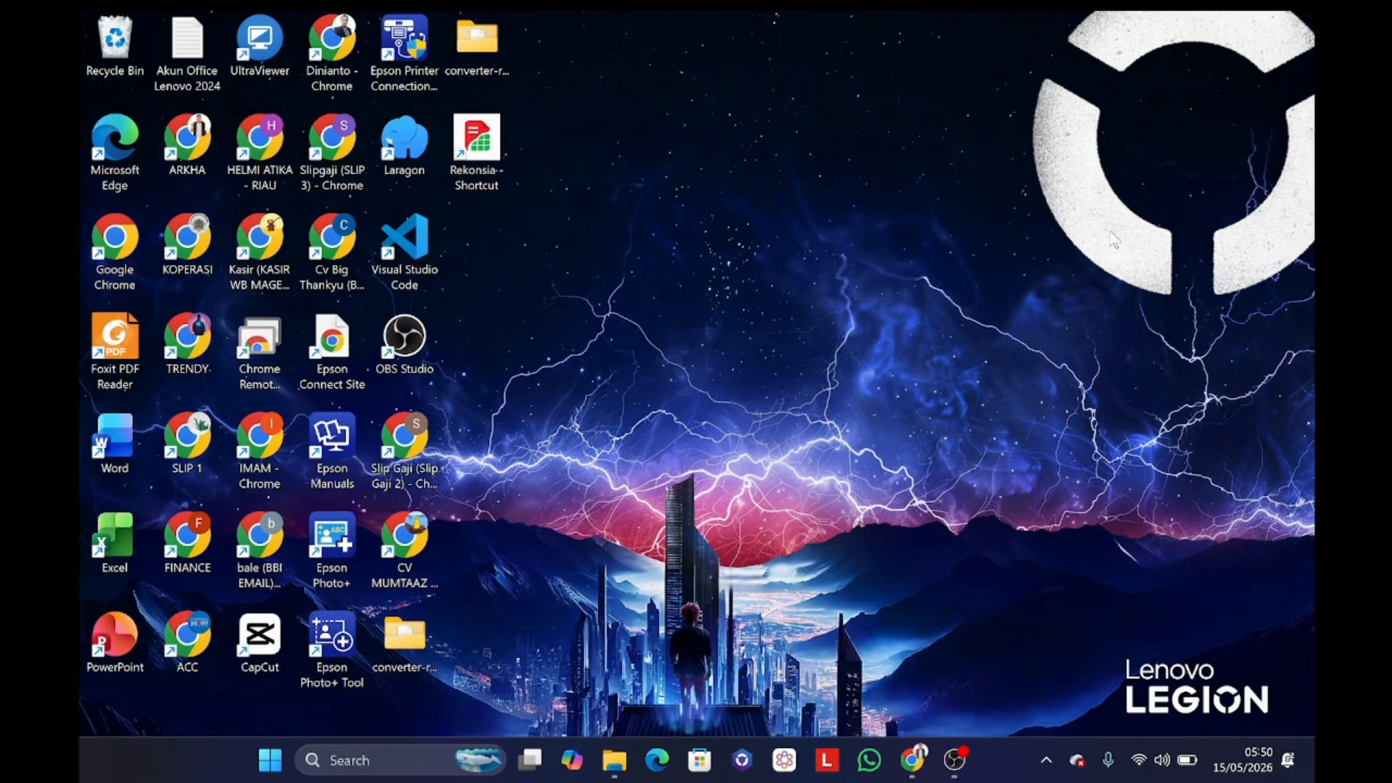
Launch Rekonsia from its desktop shortcut with administrator rights and bring its window to the front.
right_click(476, 152)
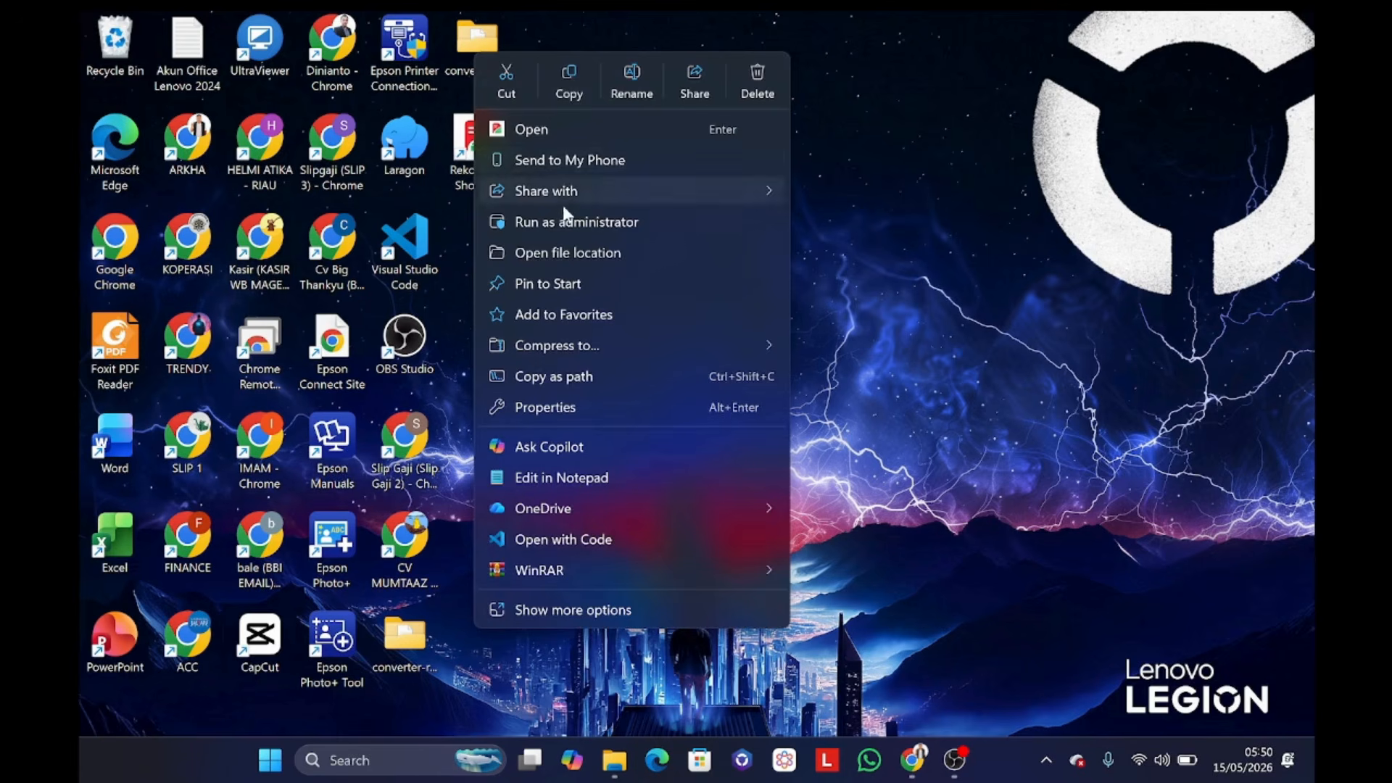
left_click(572, 225)
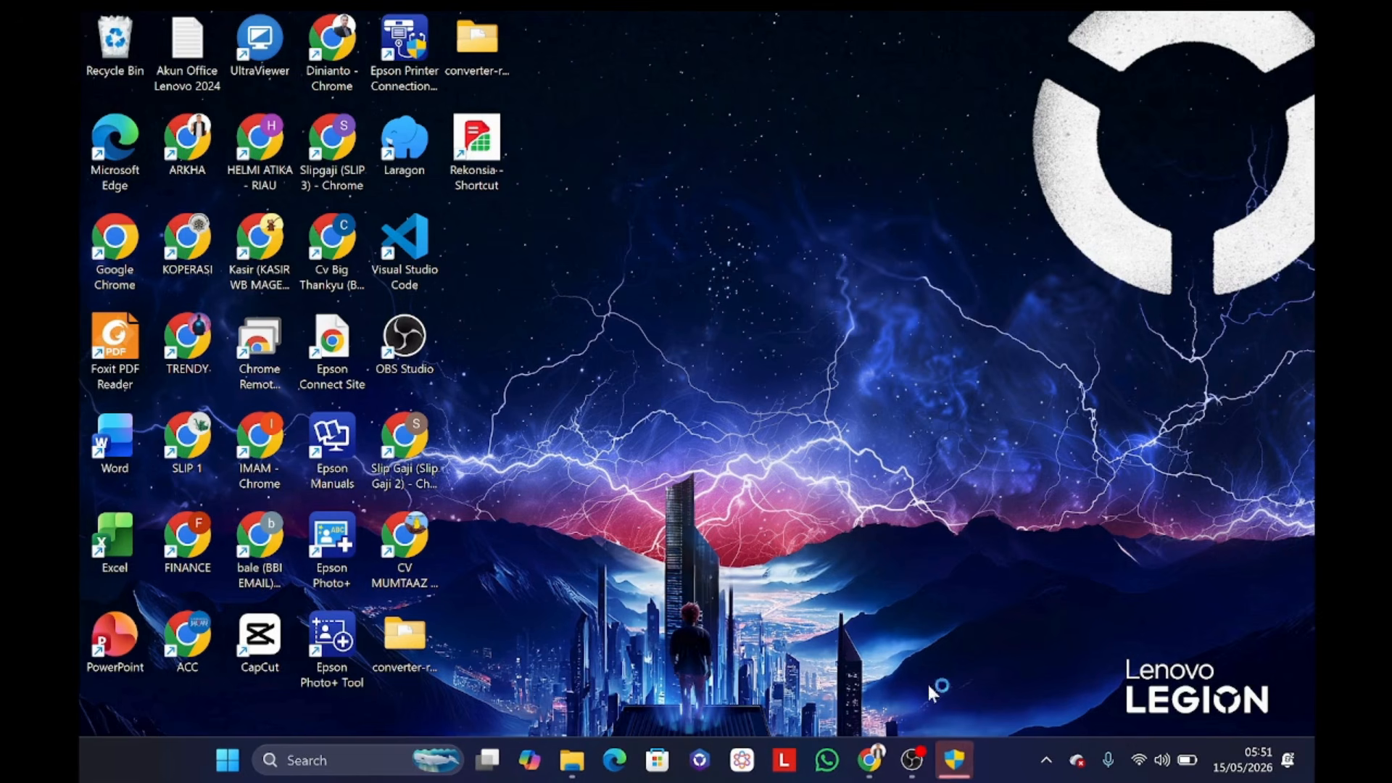
left_click(952, 766)
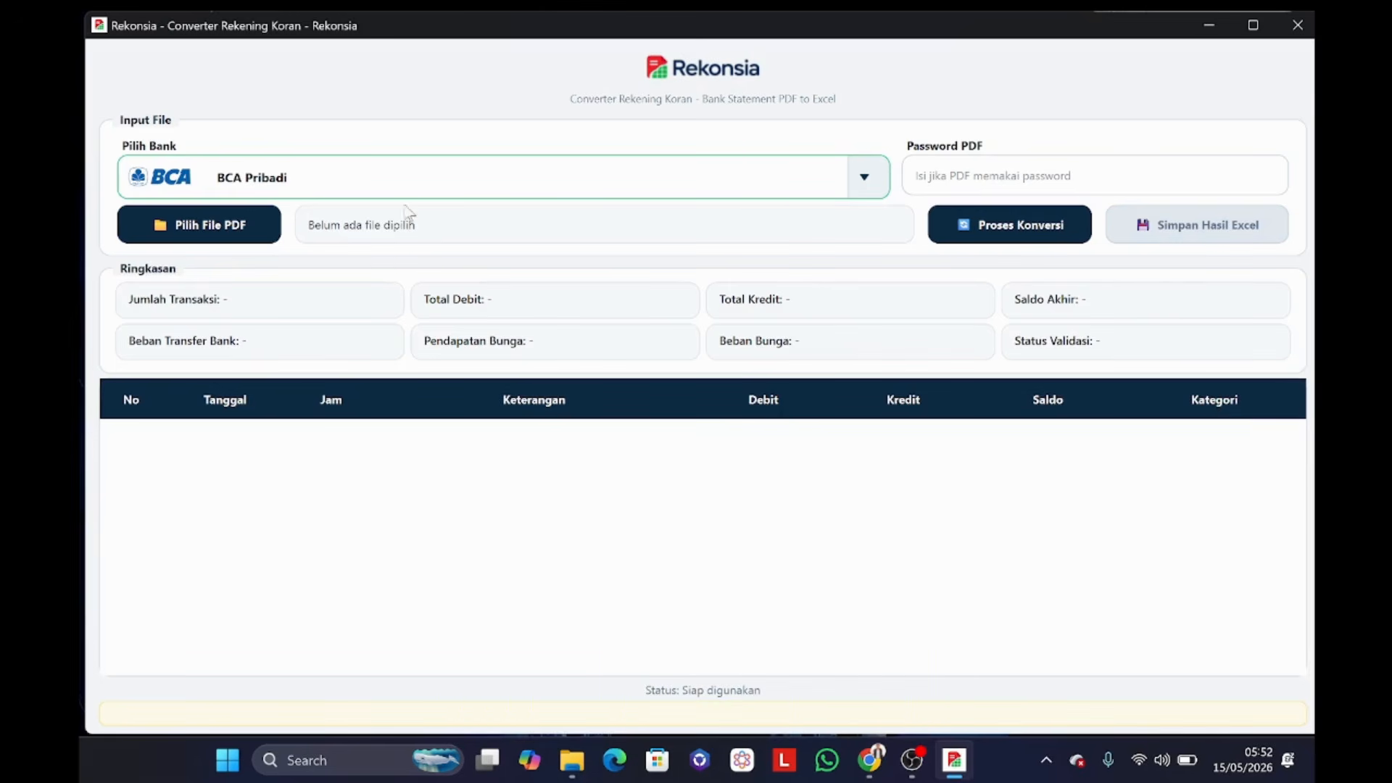
Review the supported banks, choose BCA Pribadi as the statement's bank, and leave the PDF password empty.
left_click(424, 182)
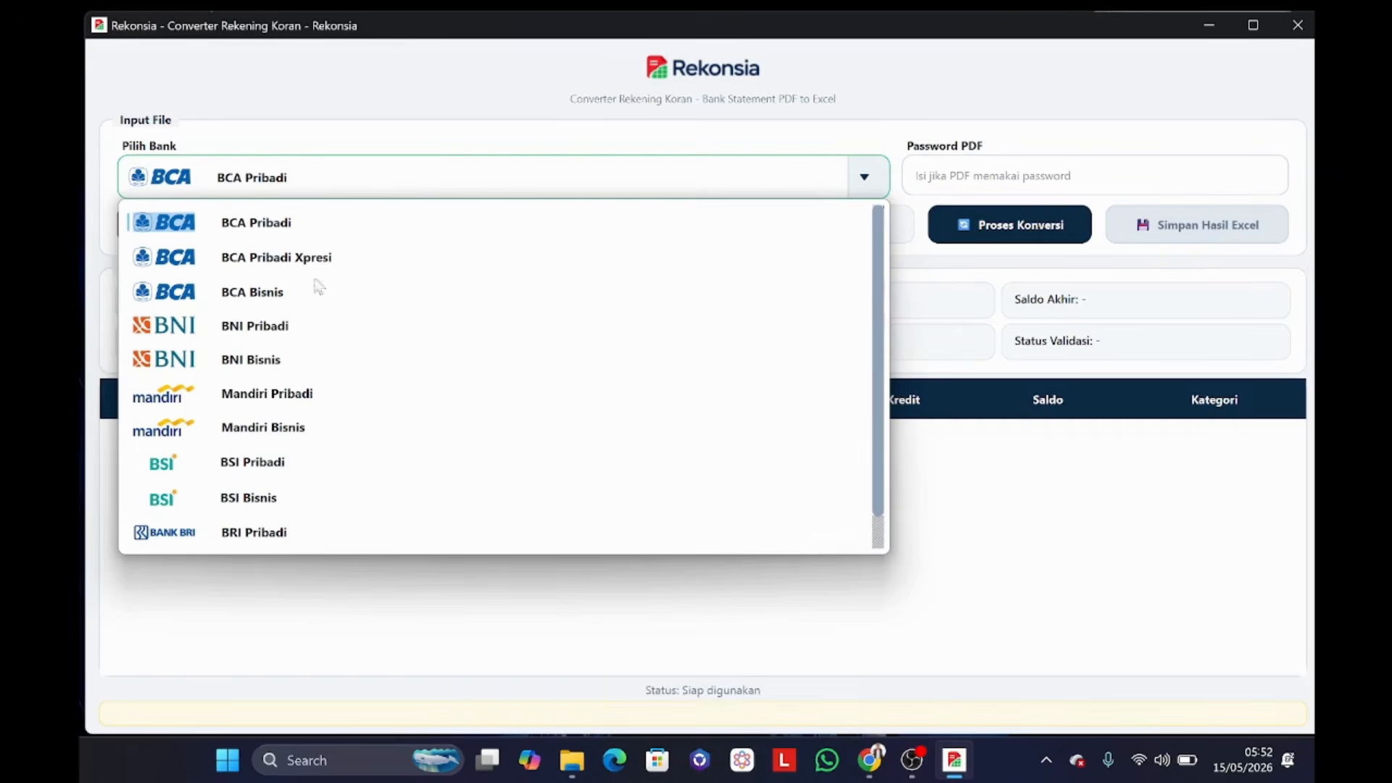
scroll(305, 302, "down", 1)
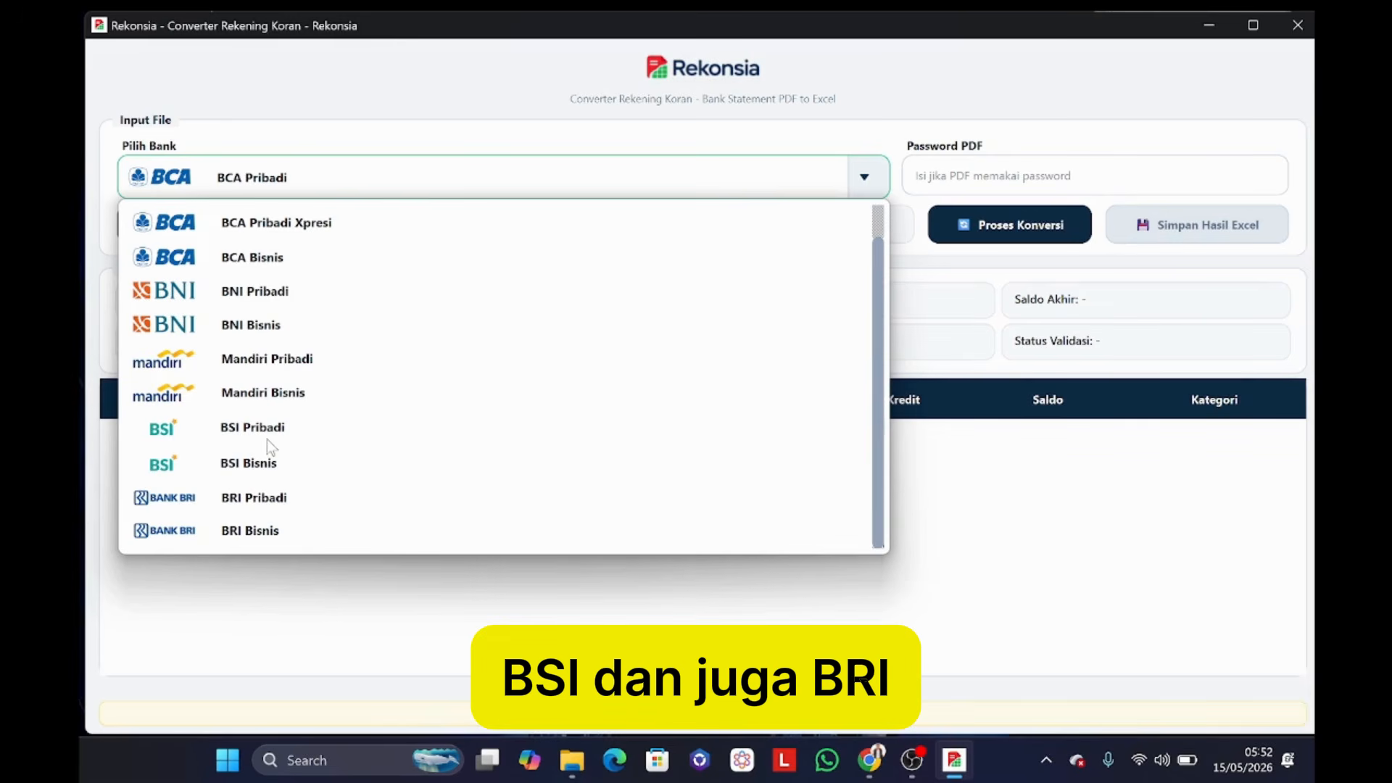
scroll(299, 392, "up", 1)
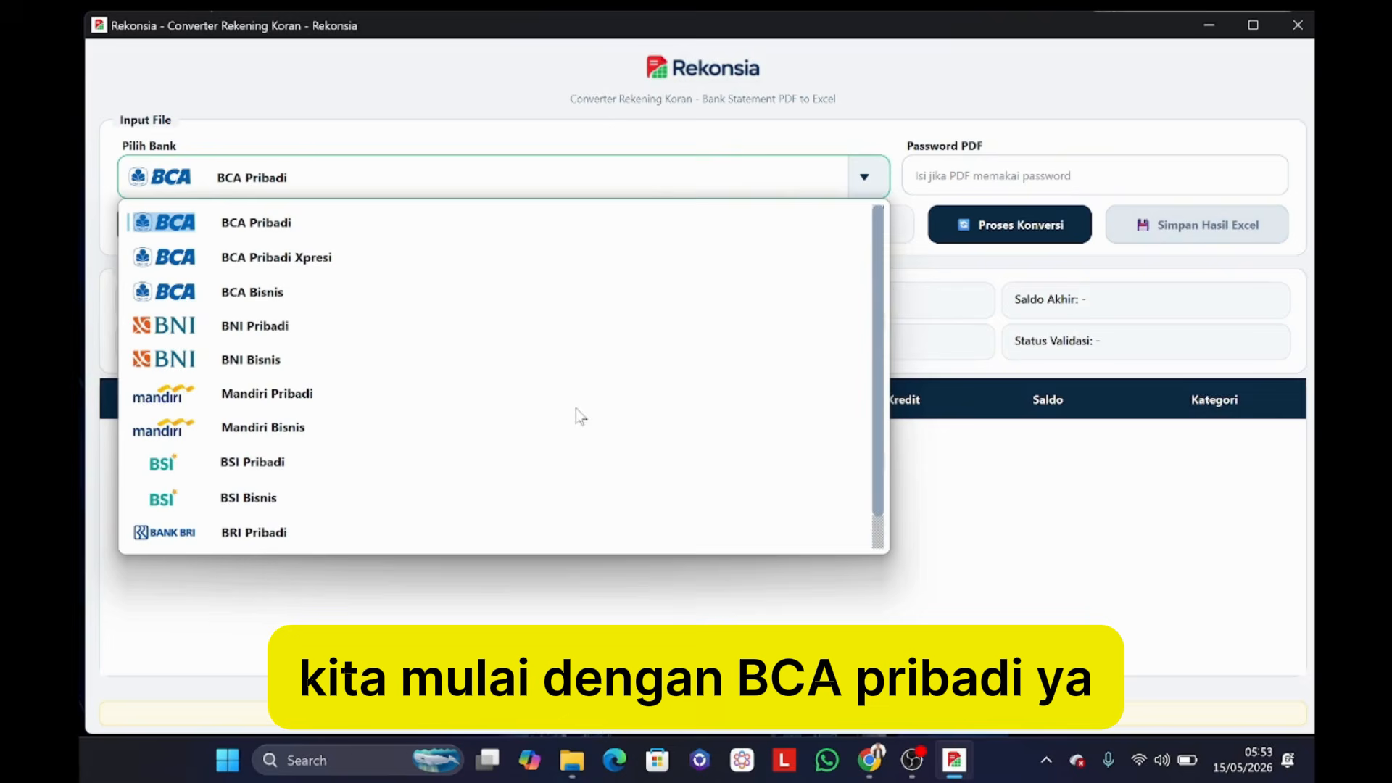
left_click(311, 231)
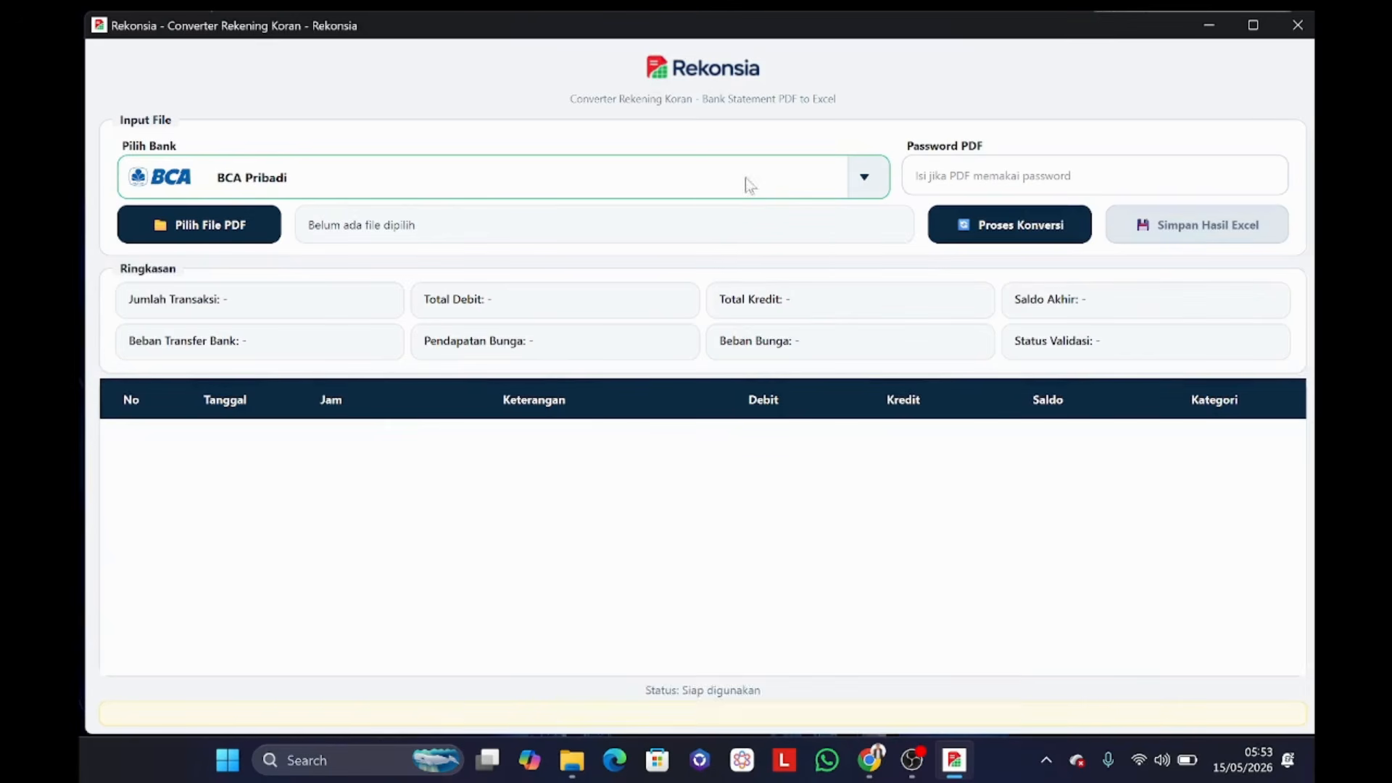
left_click(964, 173)
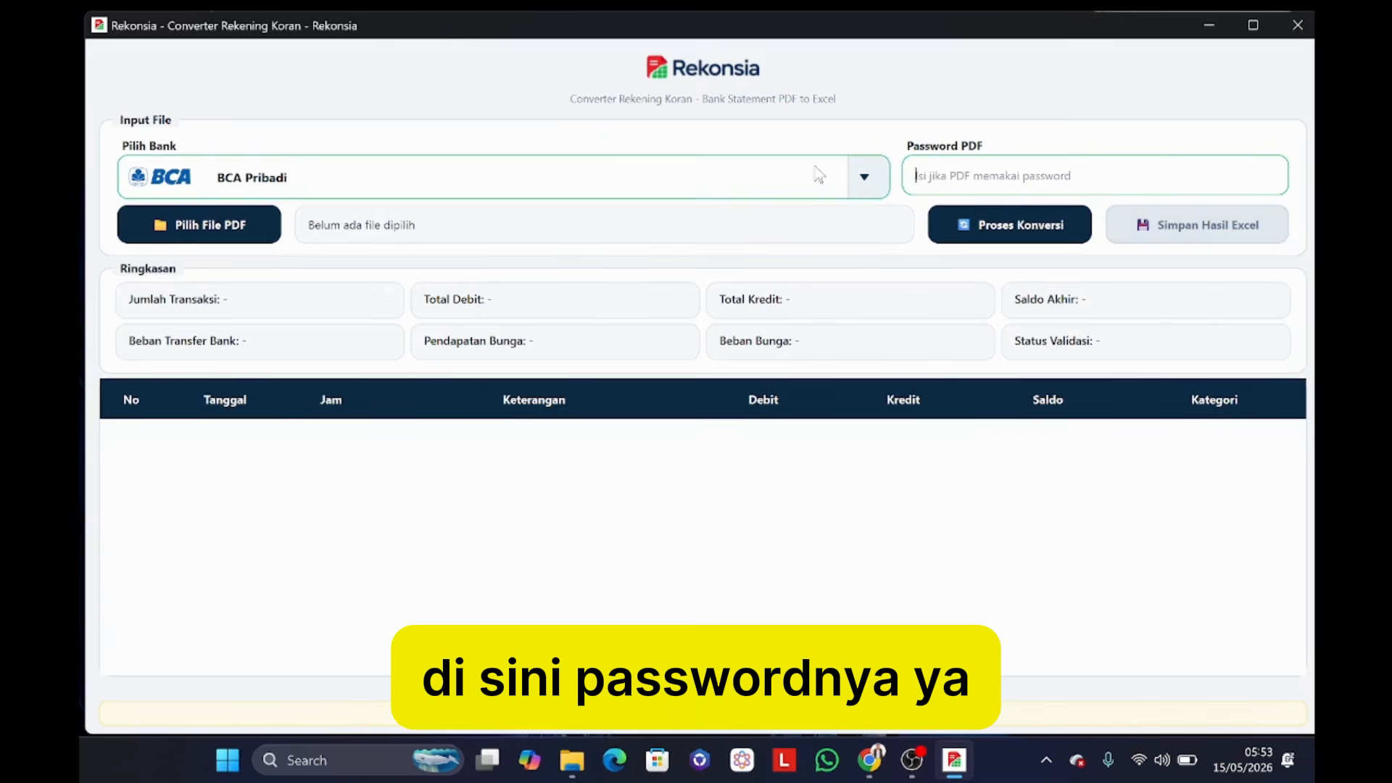
Load BCA PRIBADI.pdf from the REKENING KORAN folder, inside 01 PROJECT on drive D:, as the statement to convert.
left_click(265, 226)
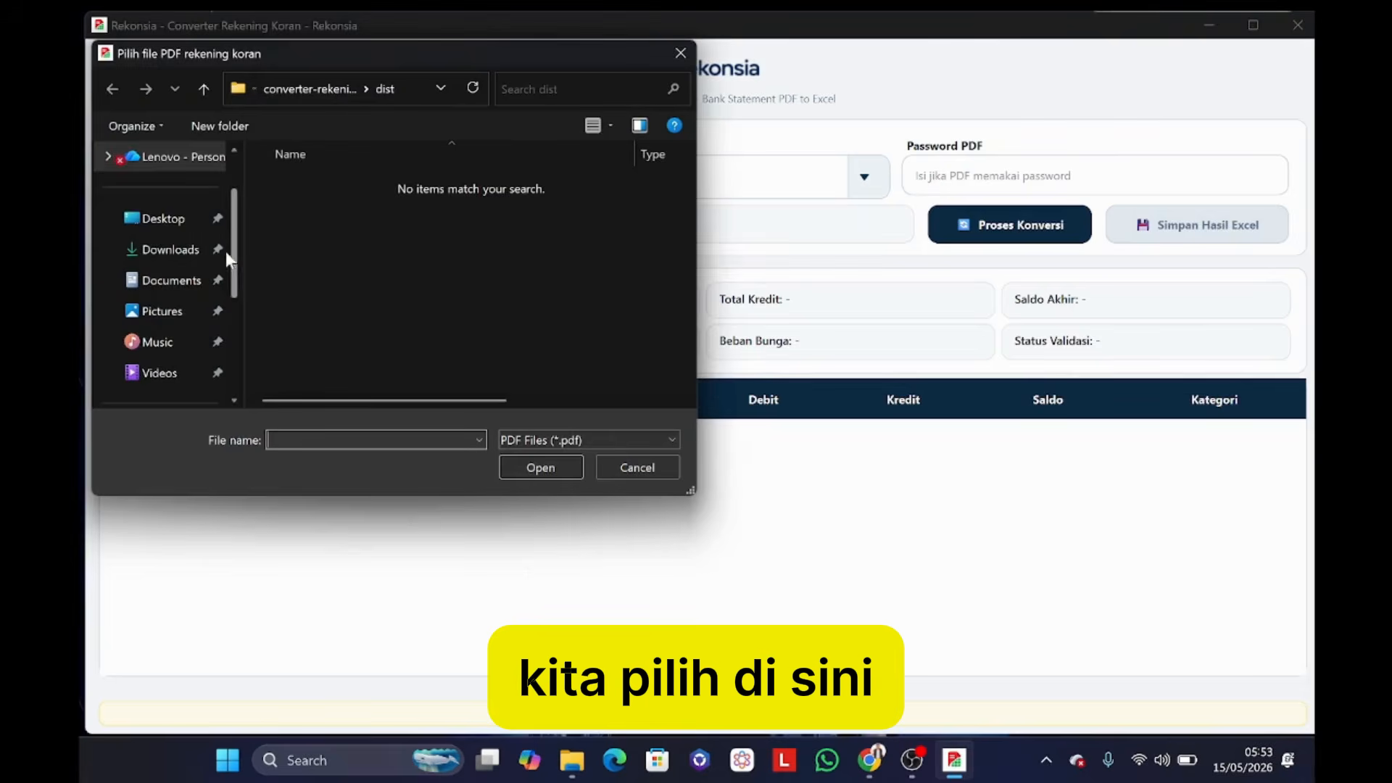
scroll(219, 263, "down", 2)
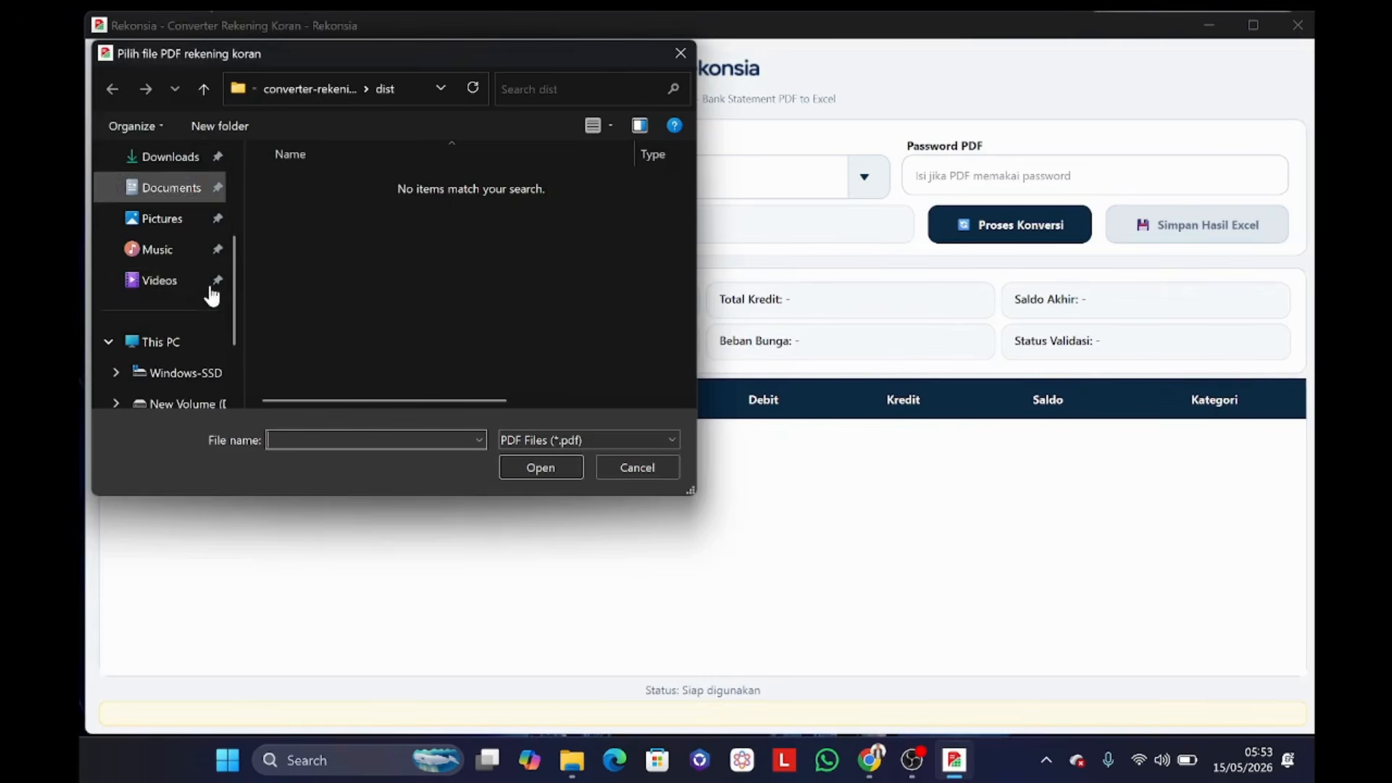
scroll(208, 283, "up", 3)
scroll(206, 287, "down", 3)
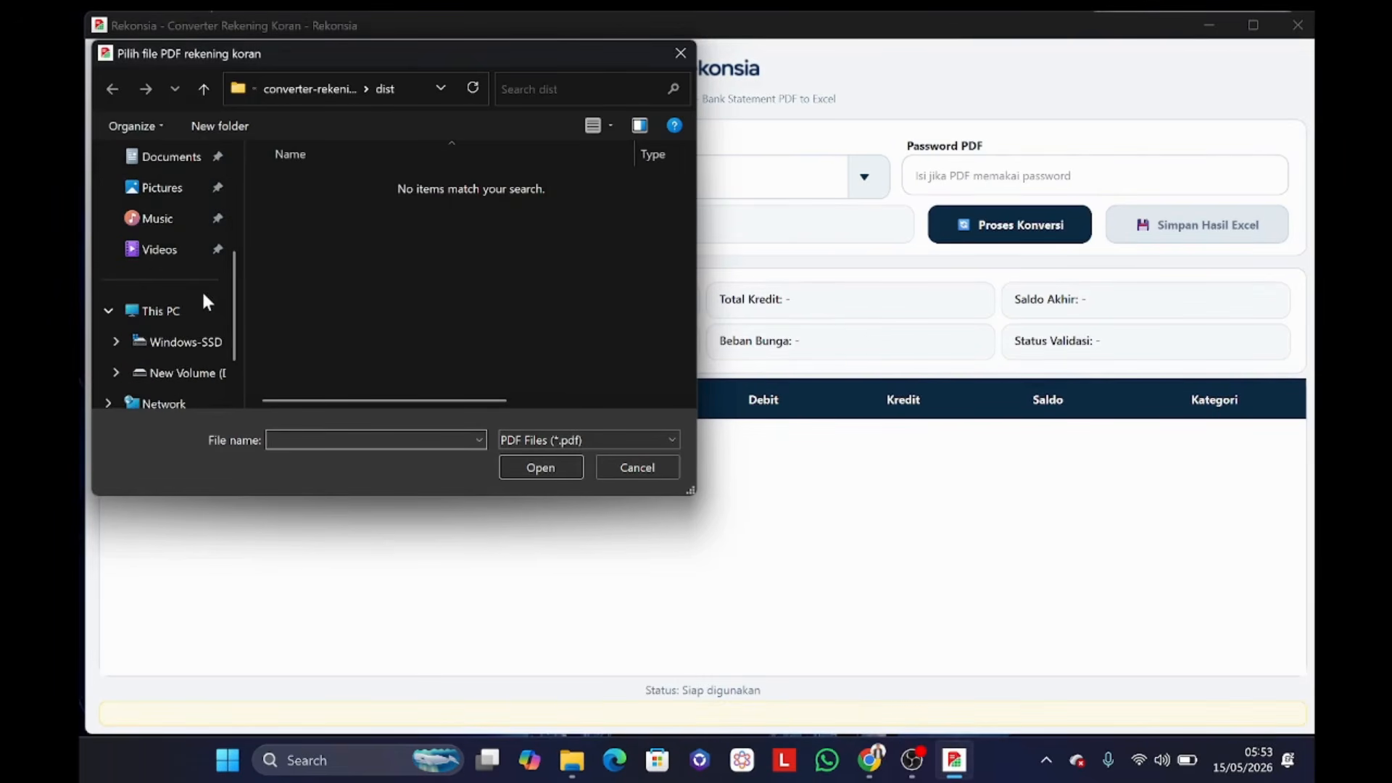
scroll(206, 304, "down", 2)
left_click(210, 313)
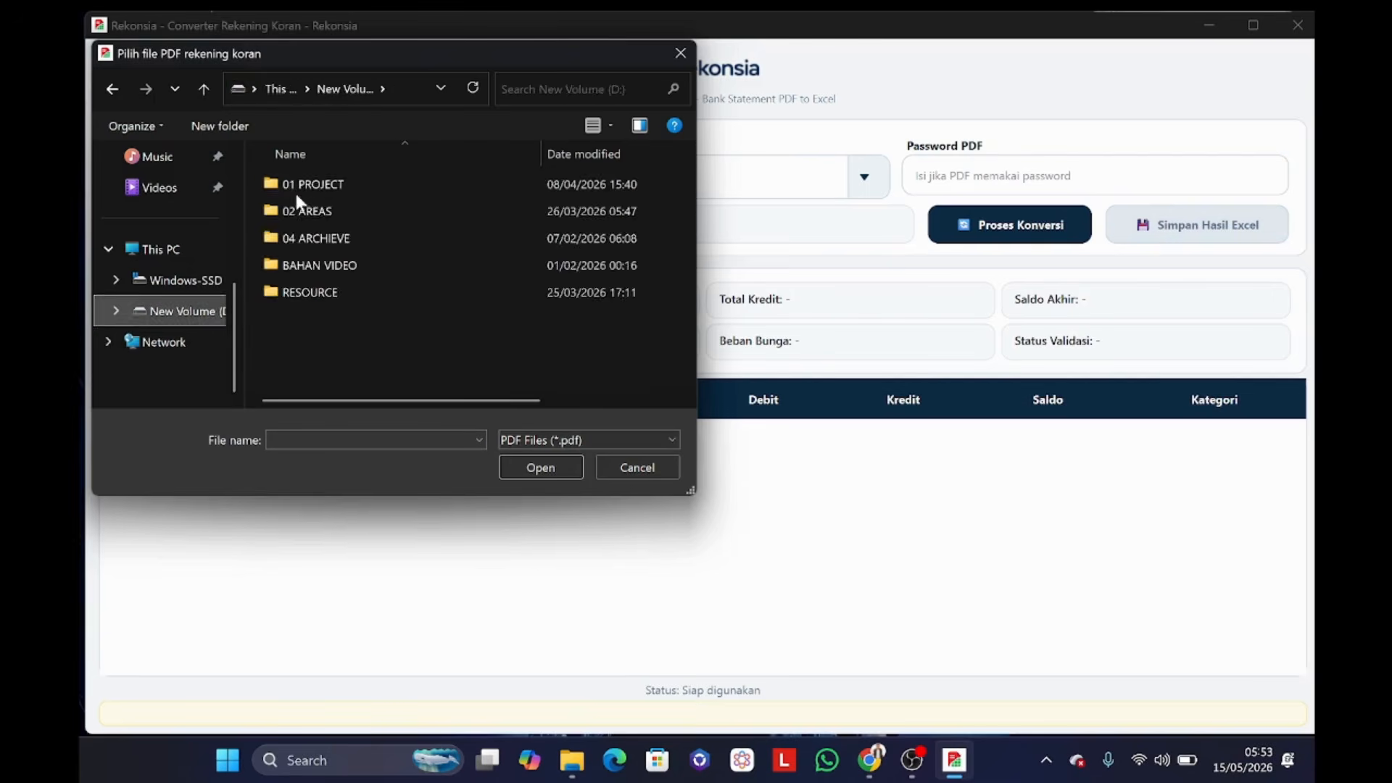
double_click(298, 187)
double_click(299, 188)
double_click(320, 263)
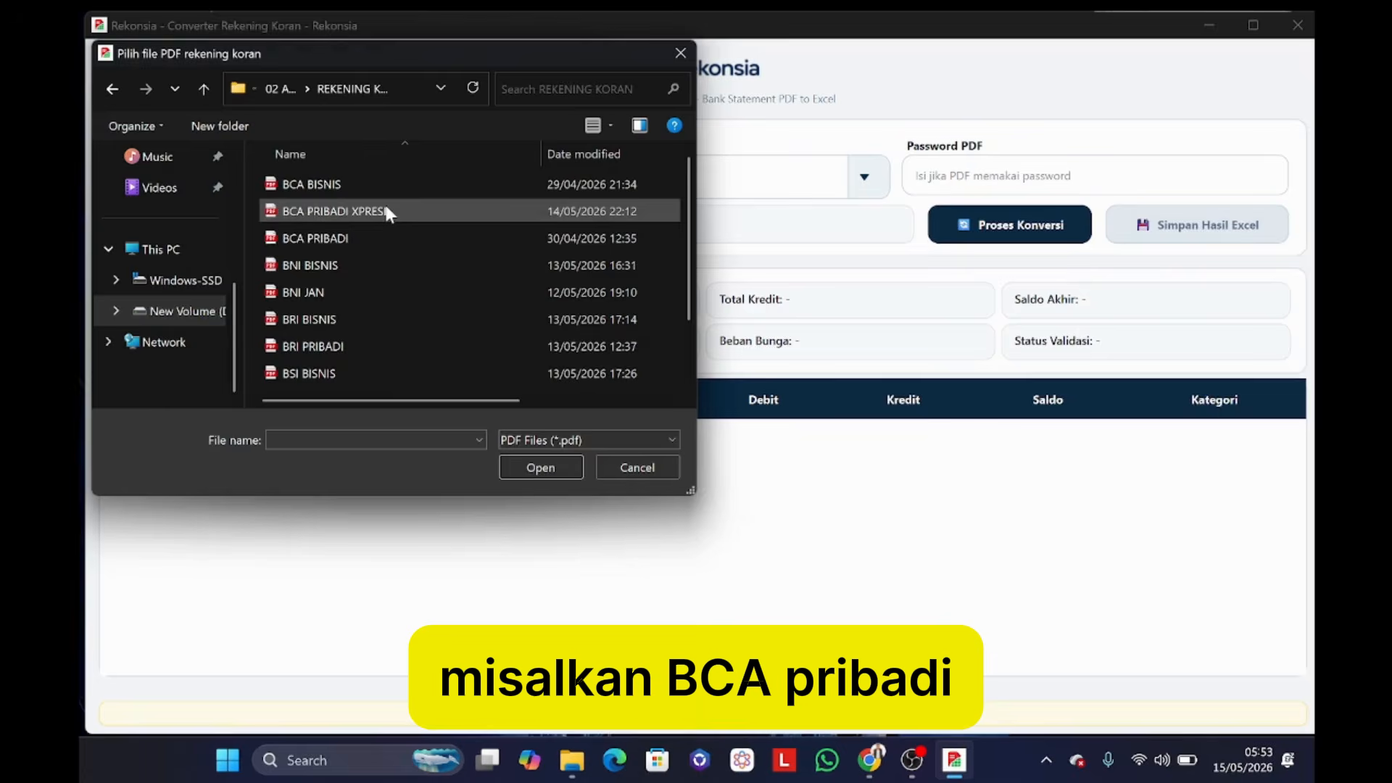
double_click(324, 239)
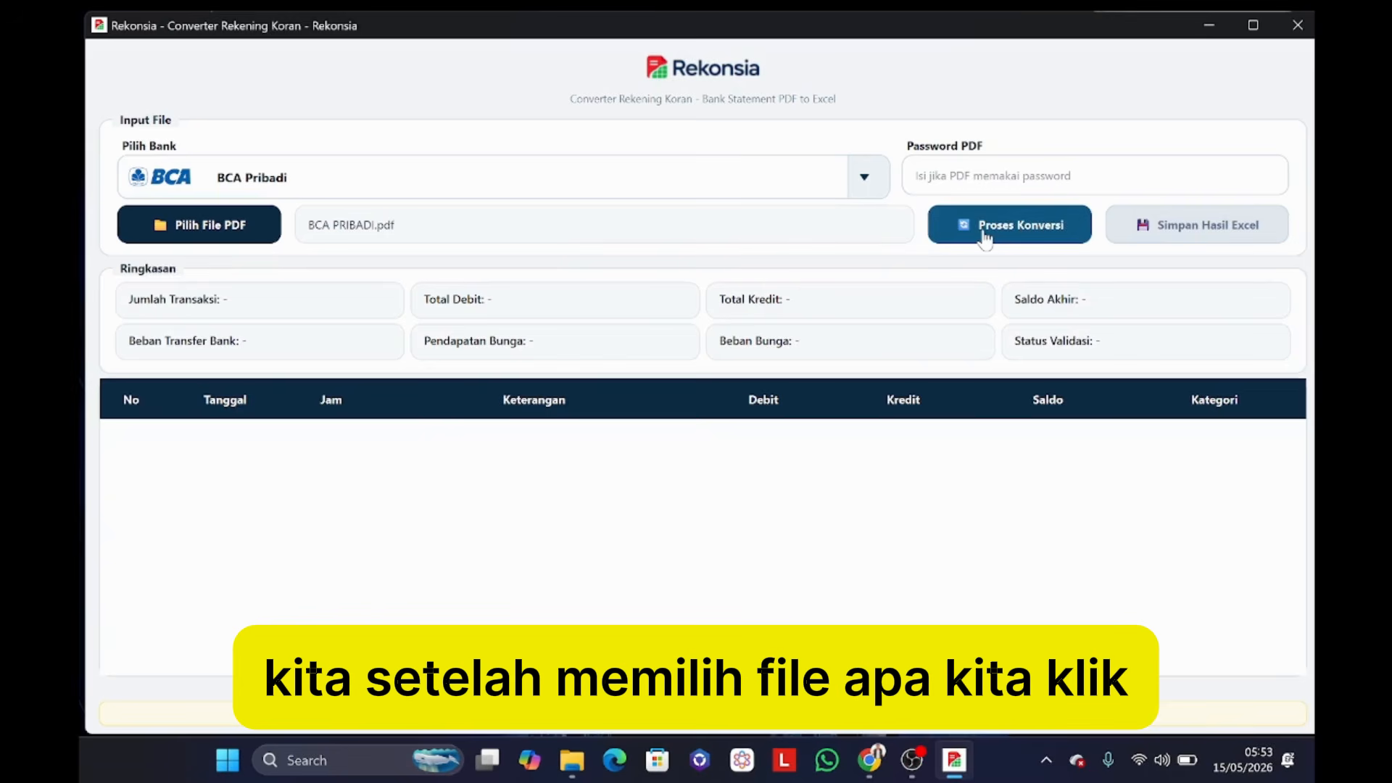
Convert the loaded BCA PRIBADI statement and review the extracted transactions down to the last row.
left_click(1008, 232)
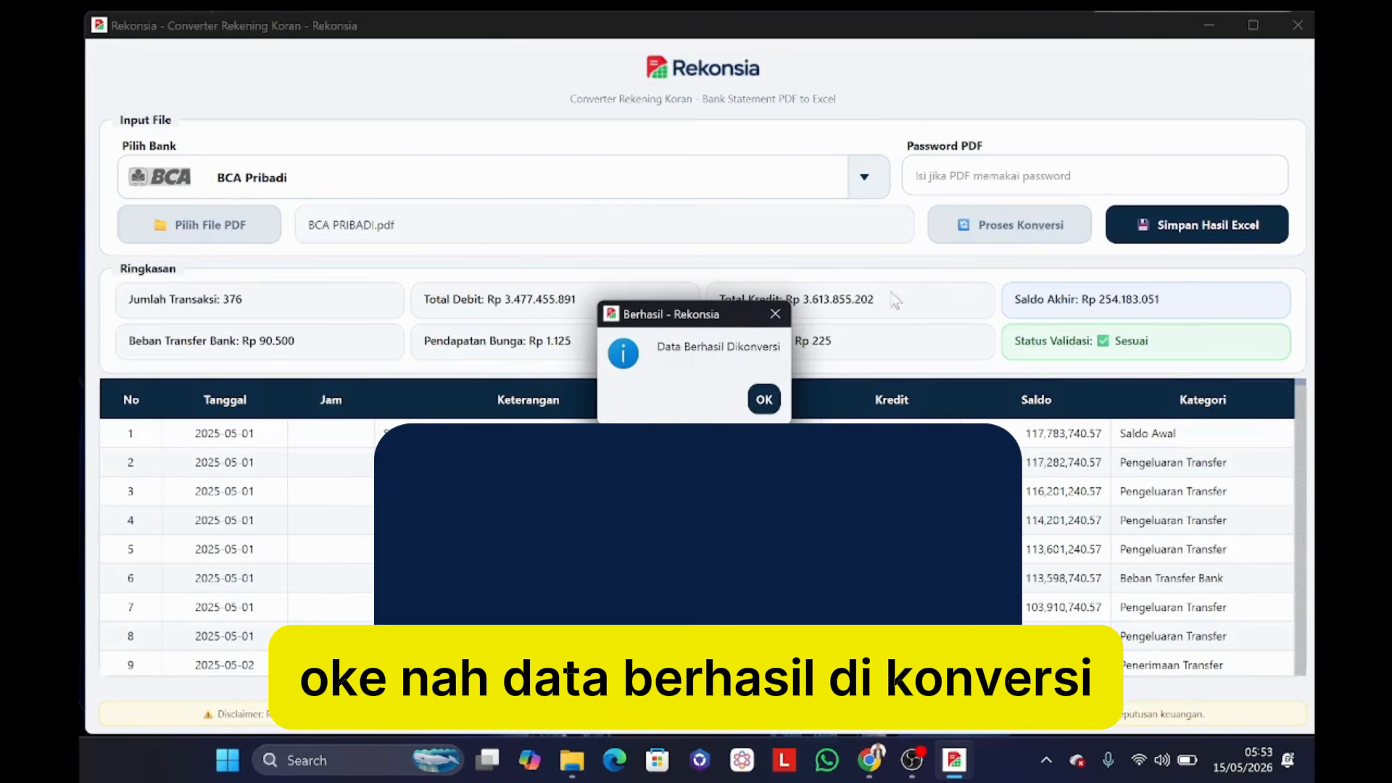
left_click(765, 399)
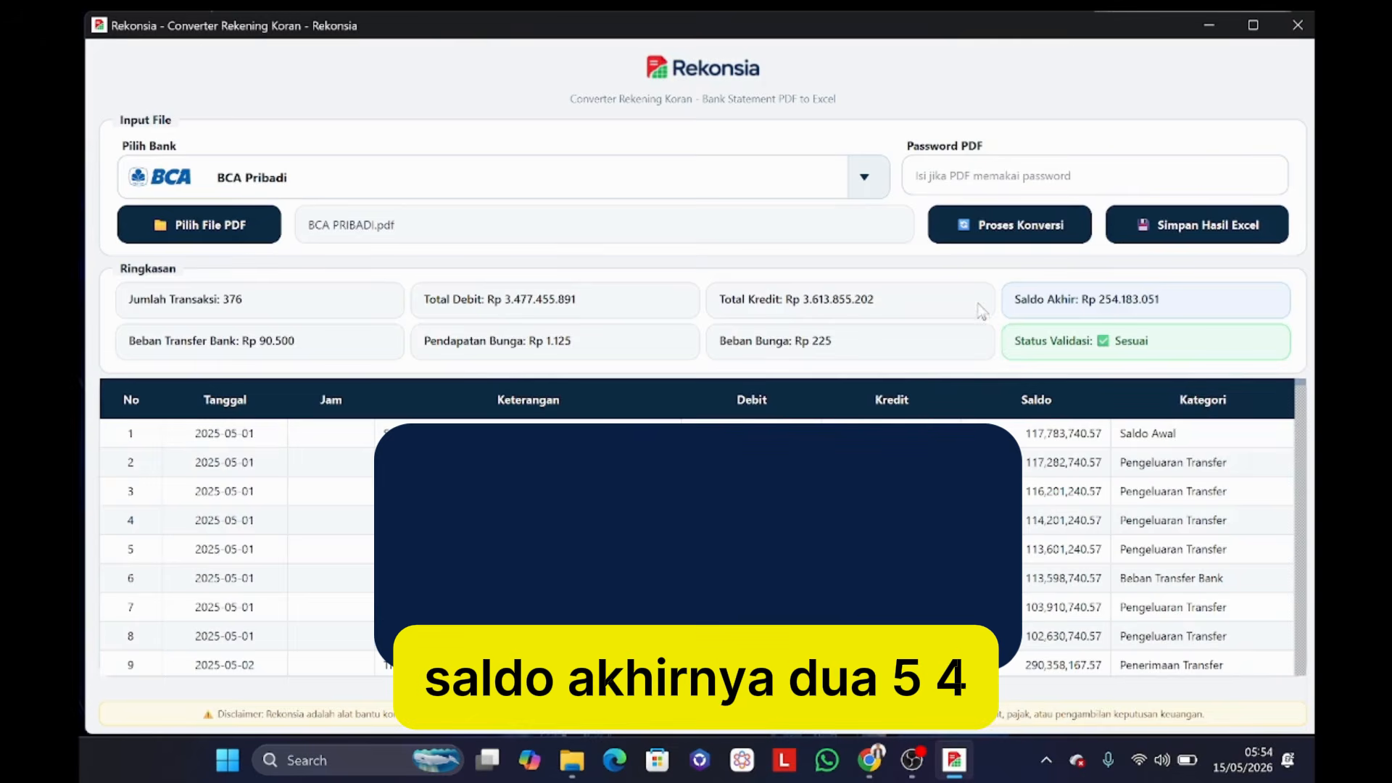
scroll(1029, 467, "down", 20)
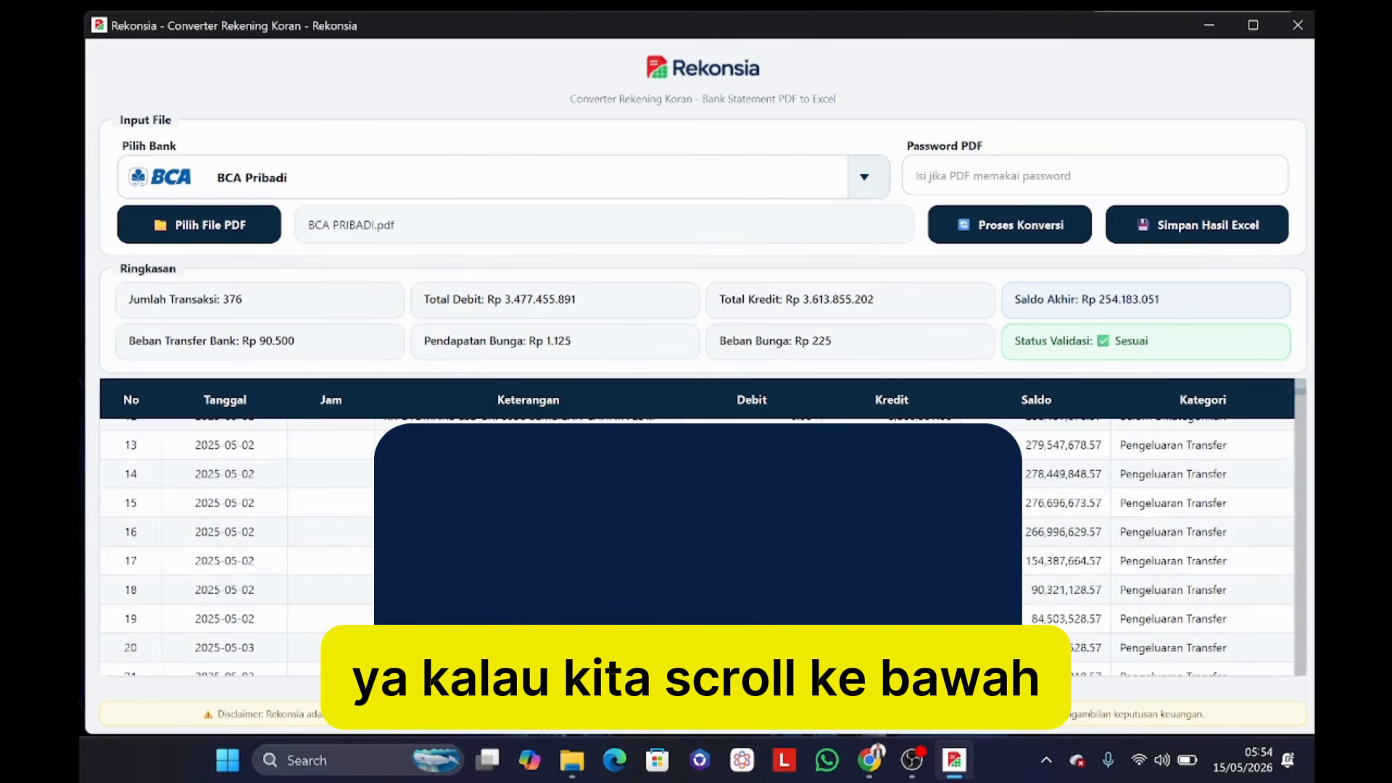
scroll(1029, 468, "down", 20)
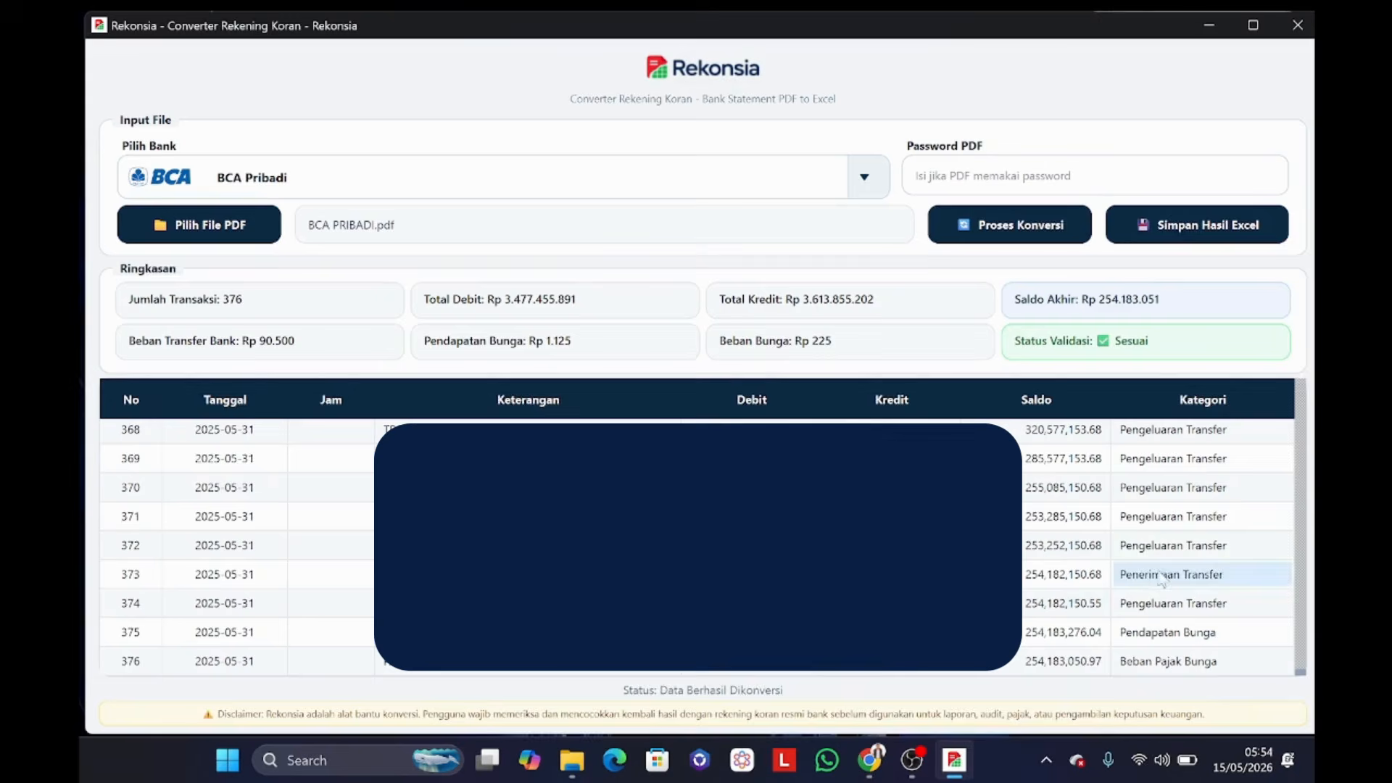
Switch to File Explorer and open the original BCA PRIBADI PDF from the REKENING KORAN folder inside 01 PROJECT on drive D:.
left_click(572, 762)
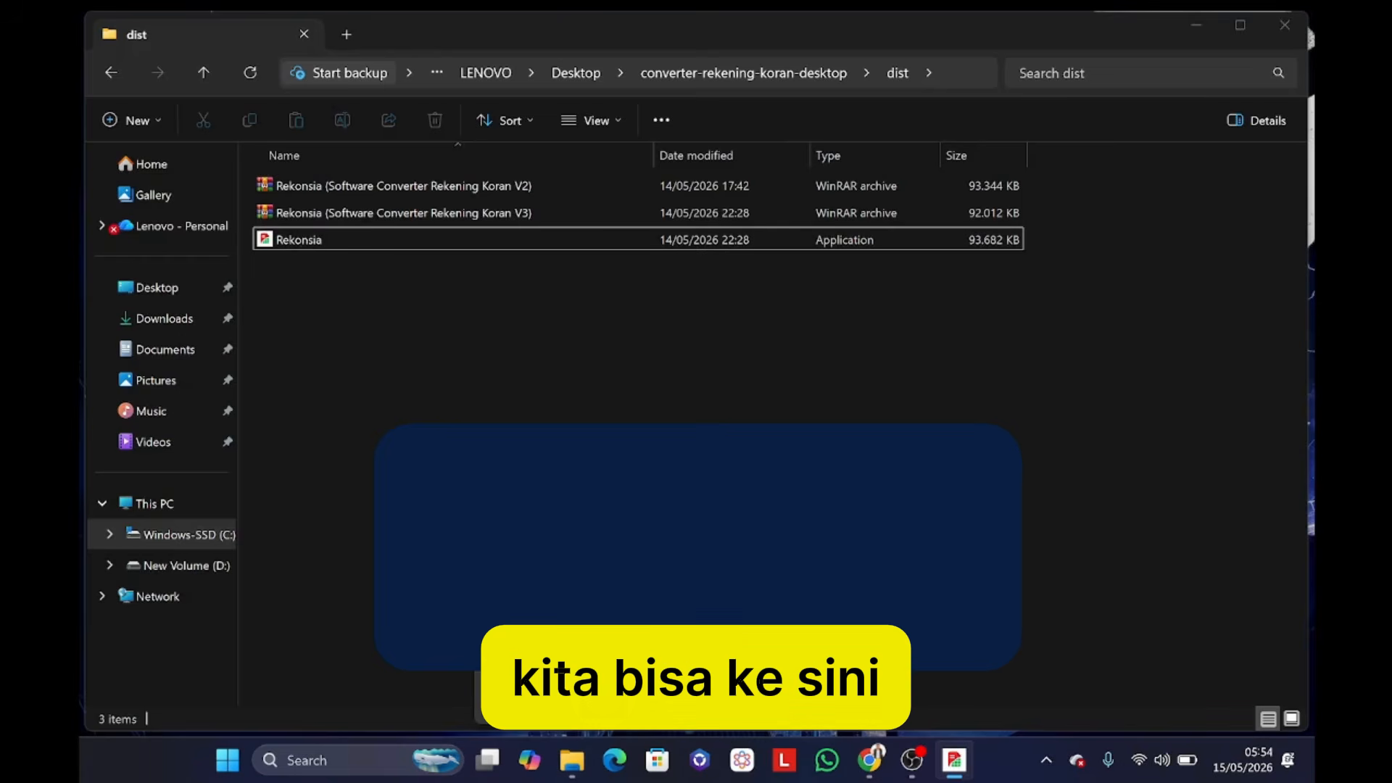
left_click(233, 567)
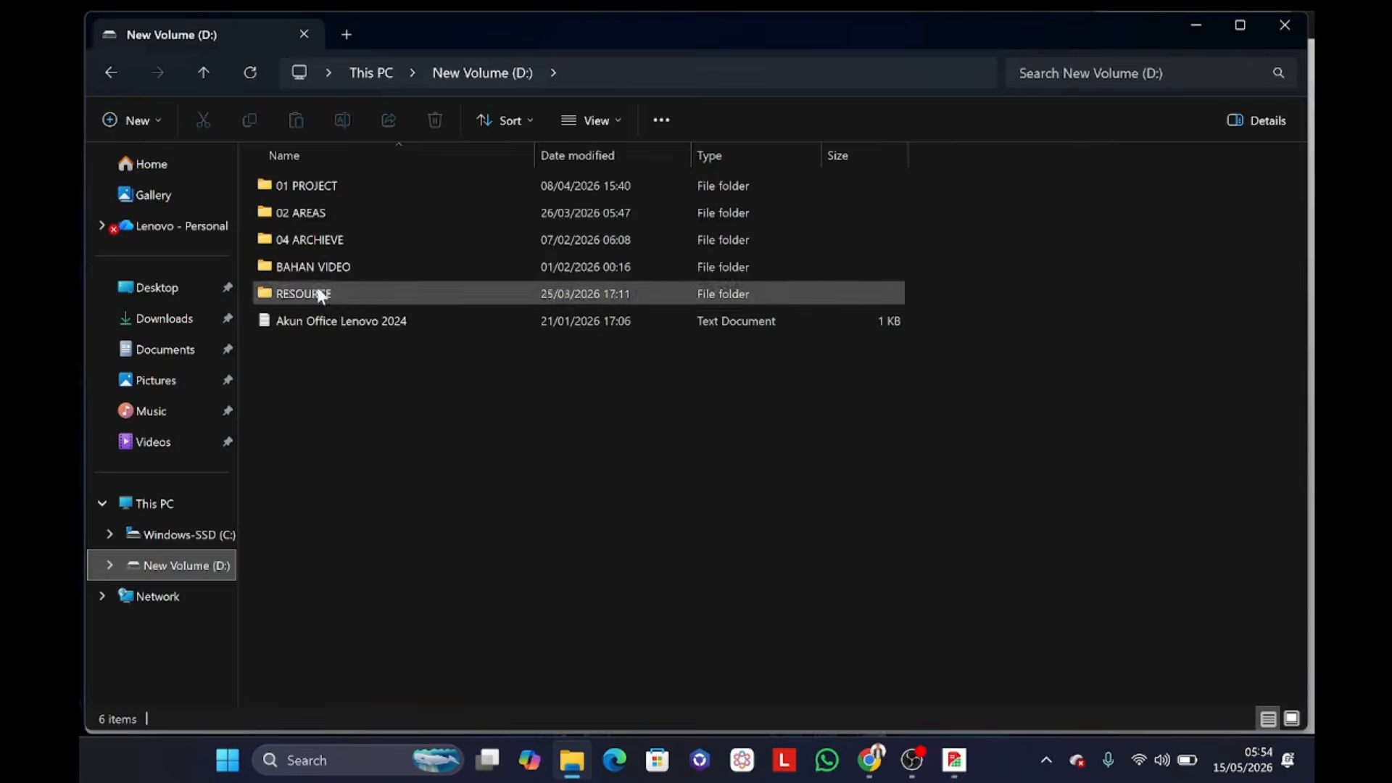
left_click(363, 186)
double_click(362, 185)
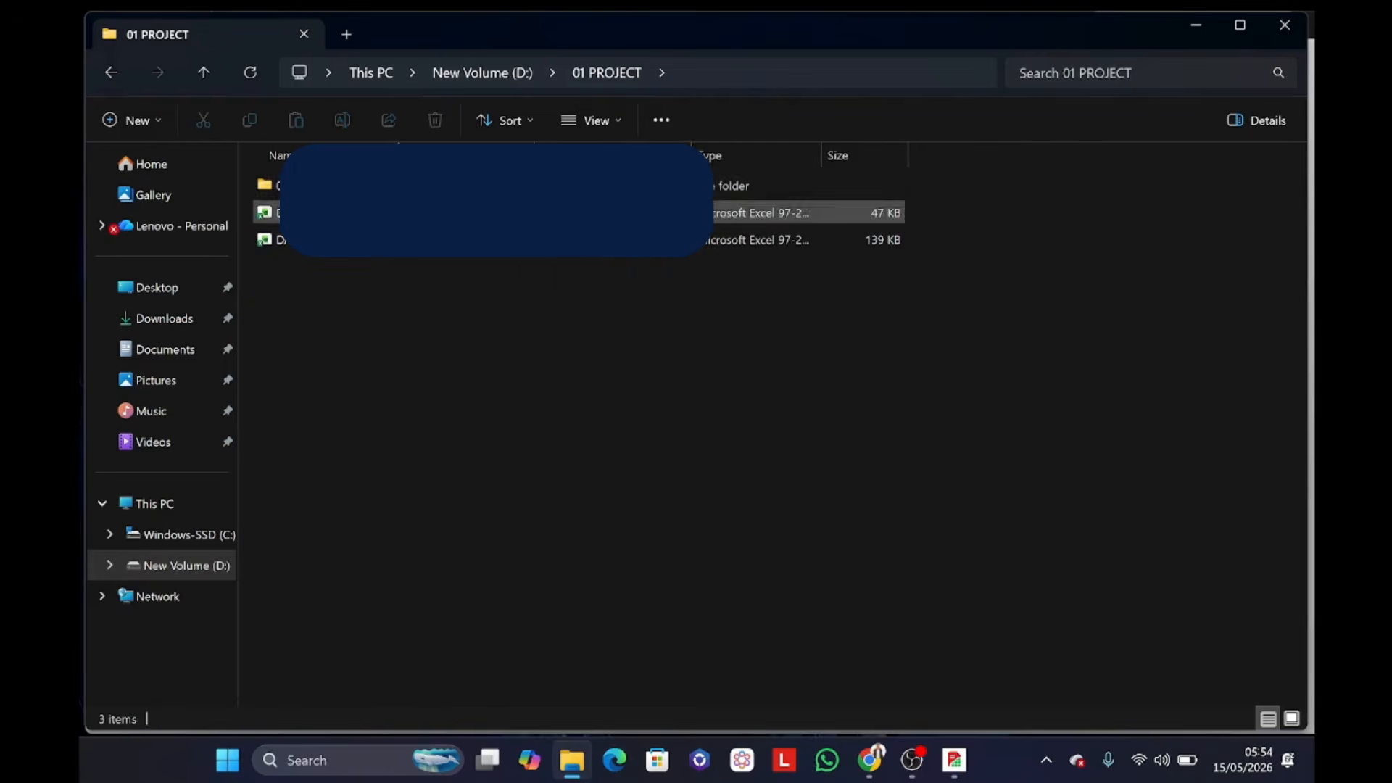
double_click(363, 186)
double_click(365, 264)
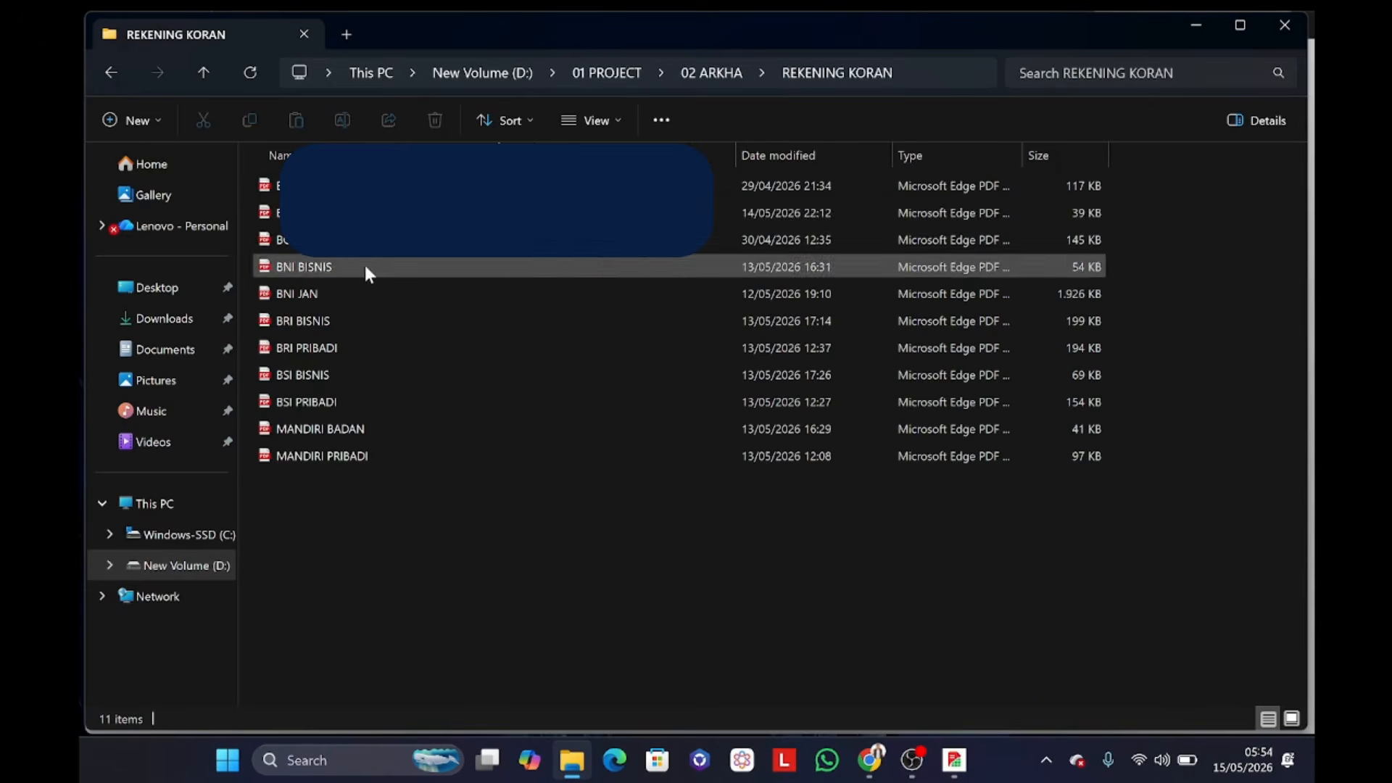
key("Down")
key("Down")
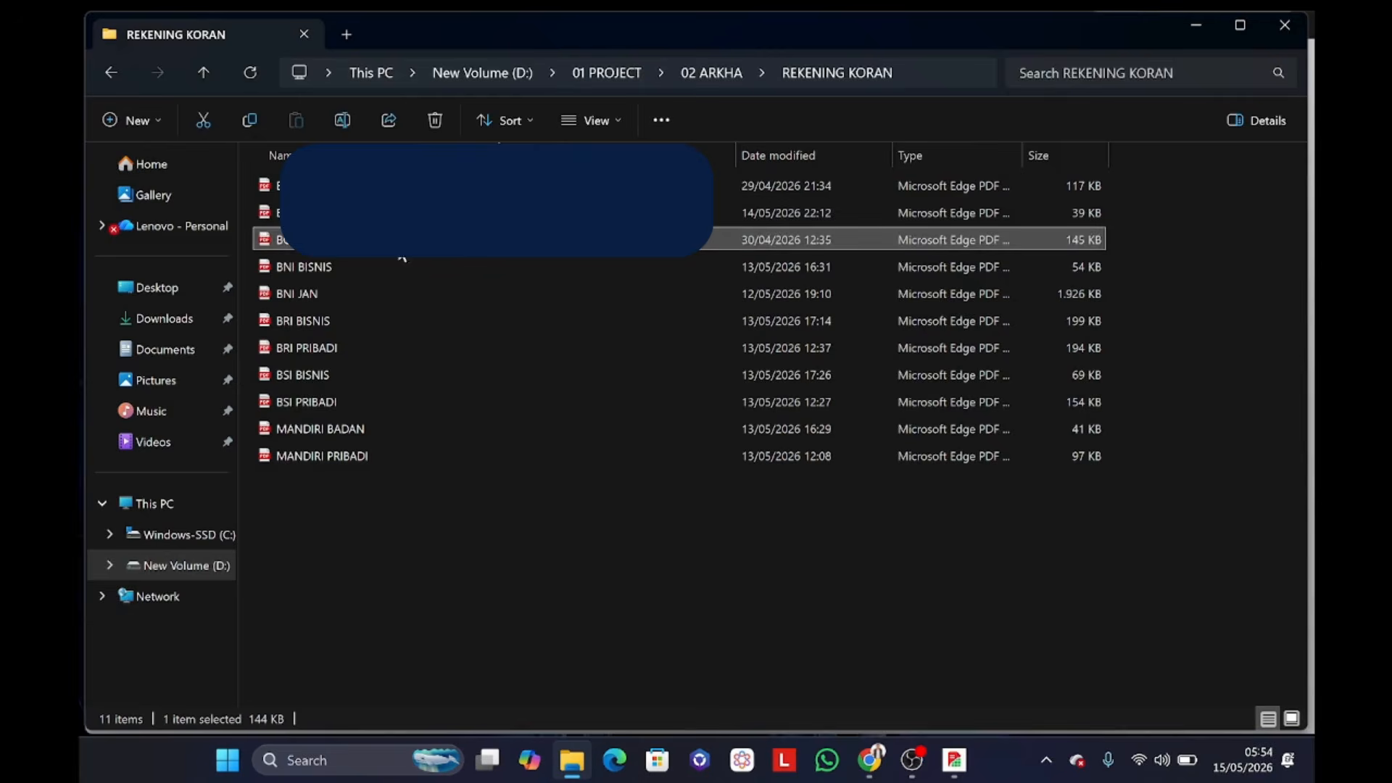
key("Return")
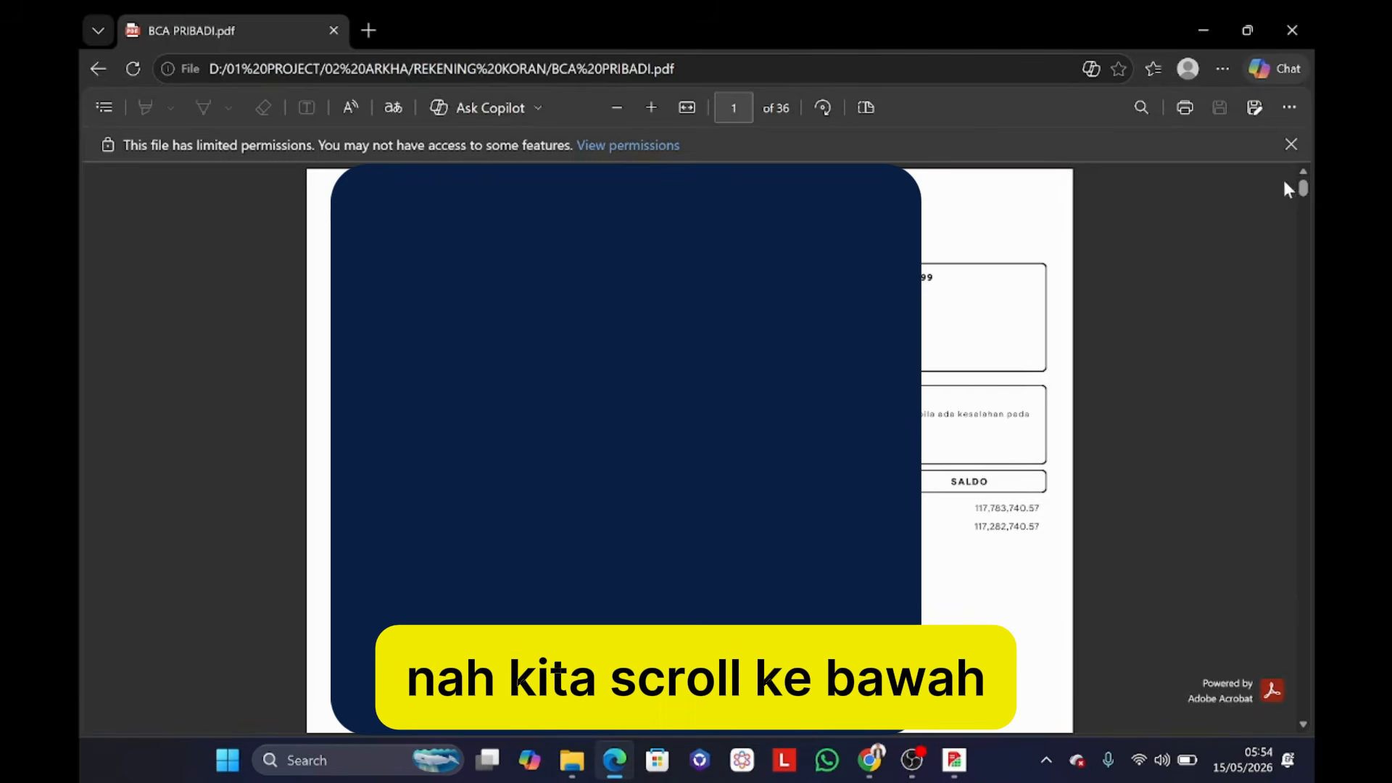
Check the closing balance on the PDF's last page and return to Rekonsia to compare it with the converted data.
left_click_drag(1299, 188, 1300, 710)
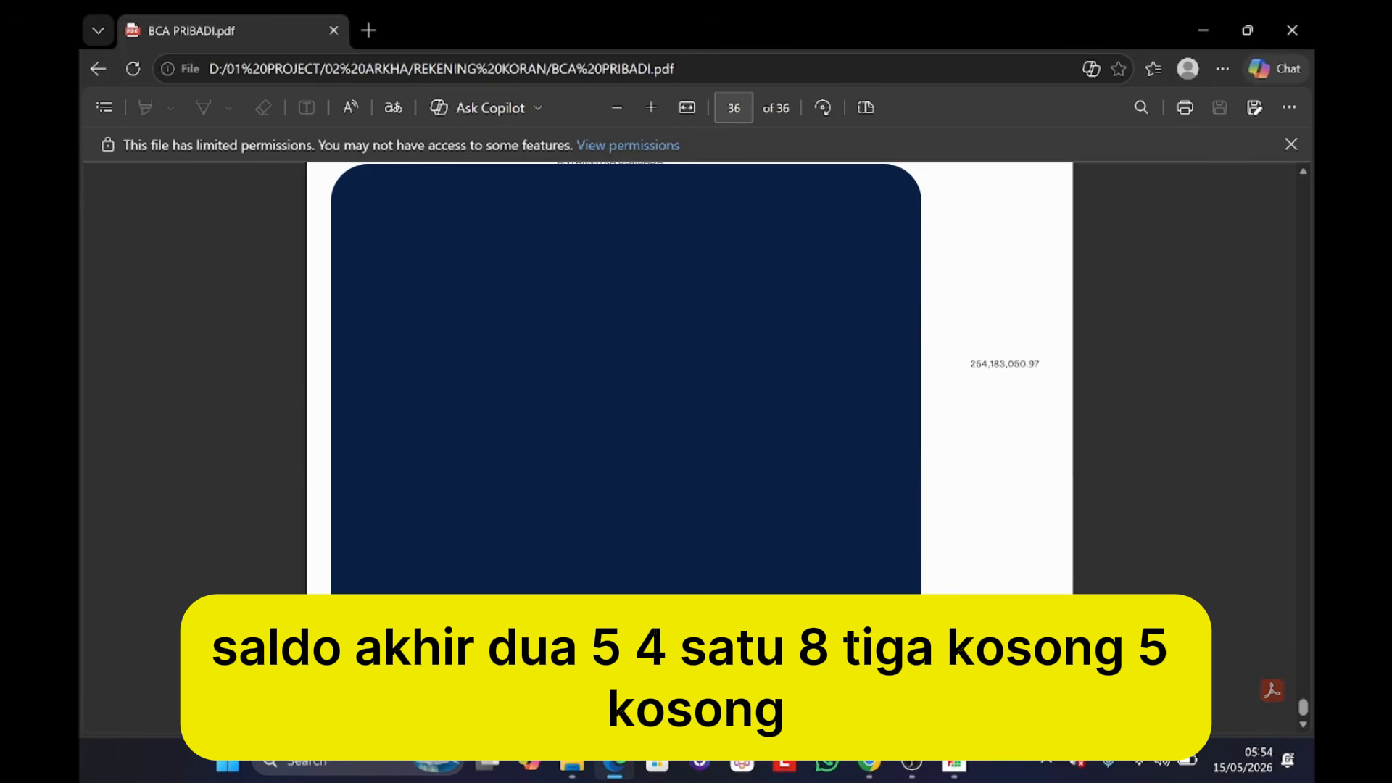
mouse_move(954, 760)
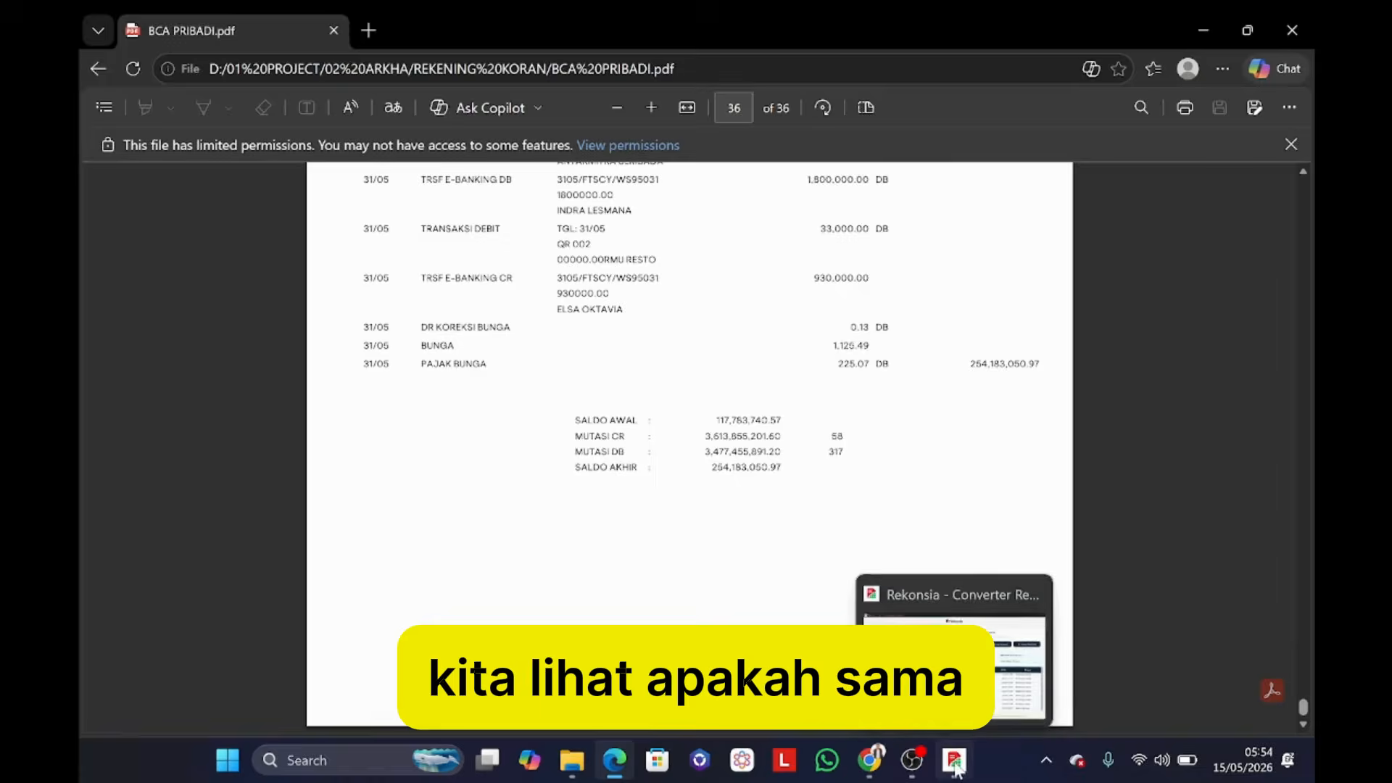
left_click(1012, 618)
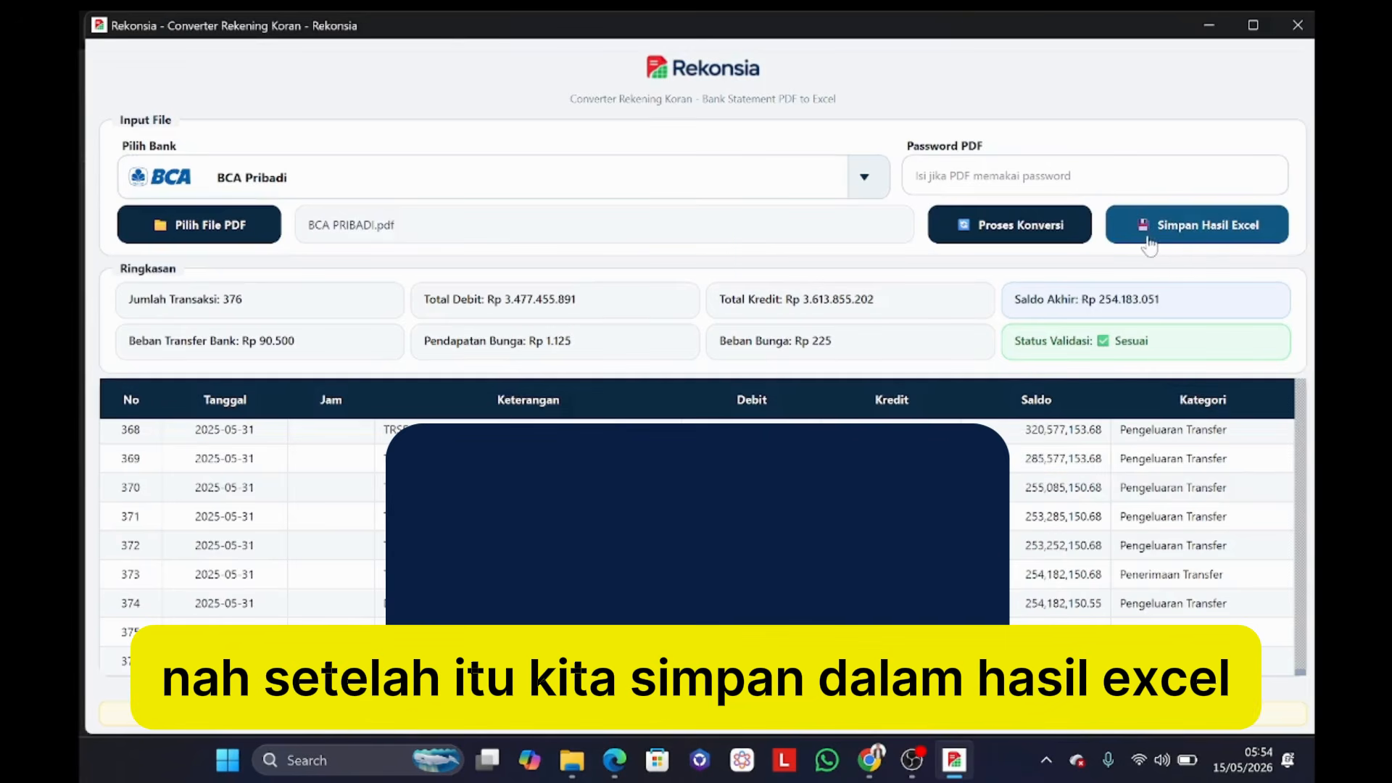
Save the conversion result as an Excel file in the Downloads folder under the suggested file name.
left_click(1198, 232)
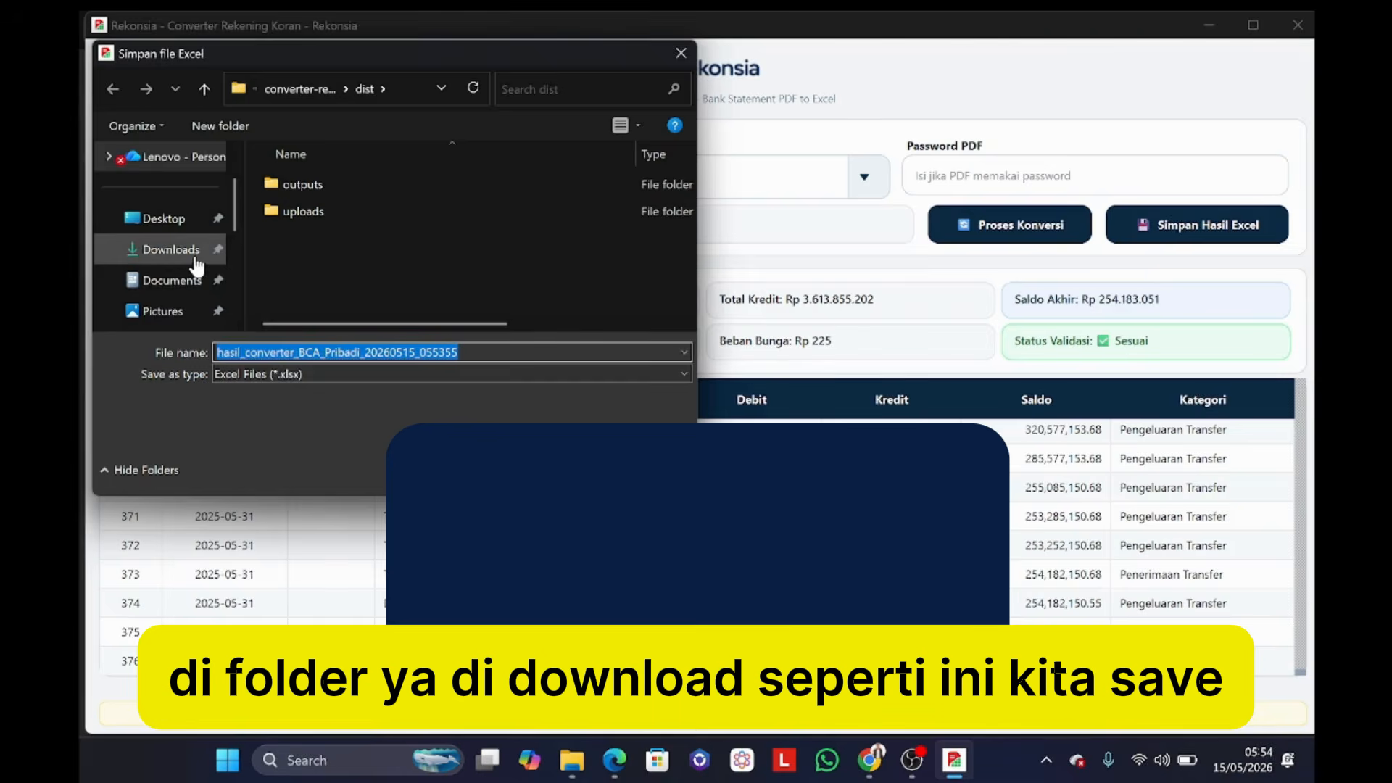
left_click(196, 259)
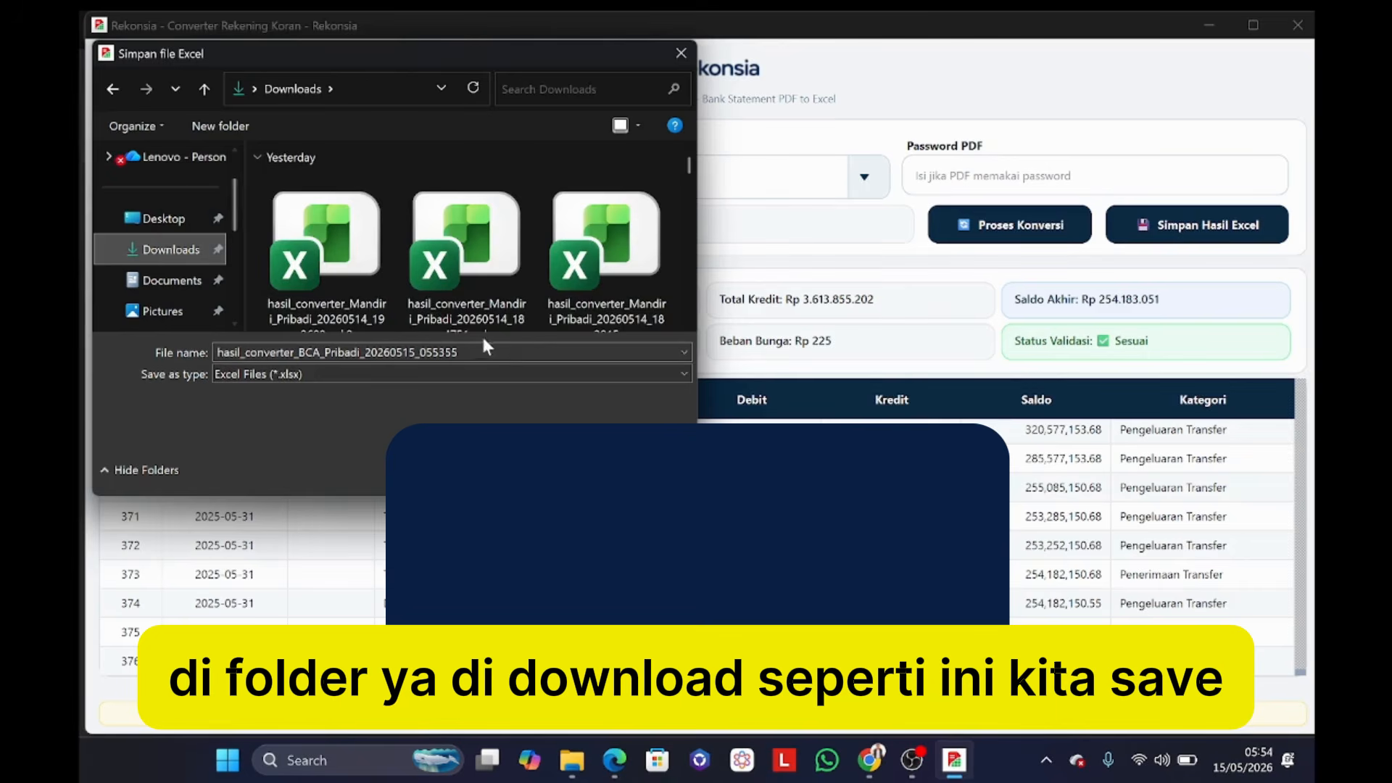
key("Return")
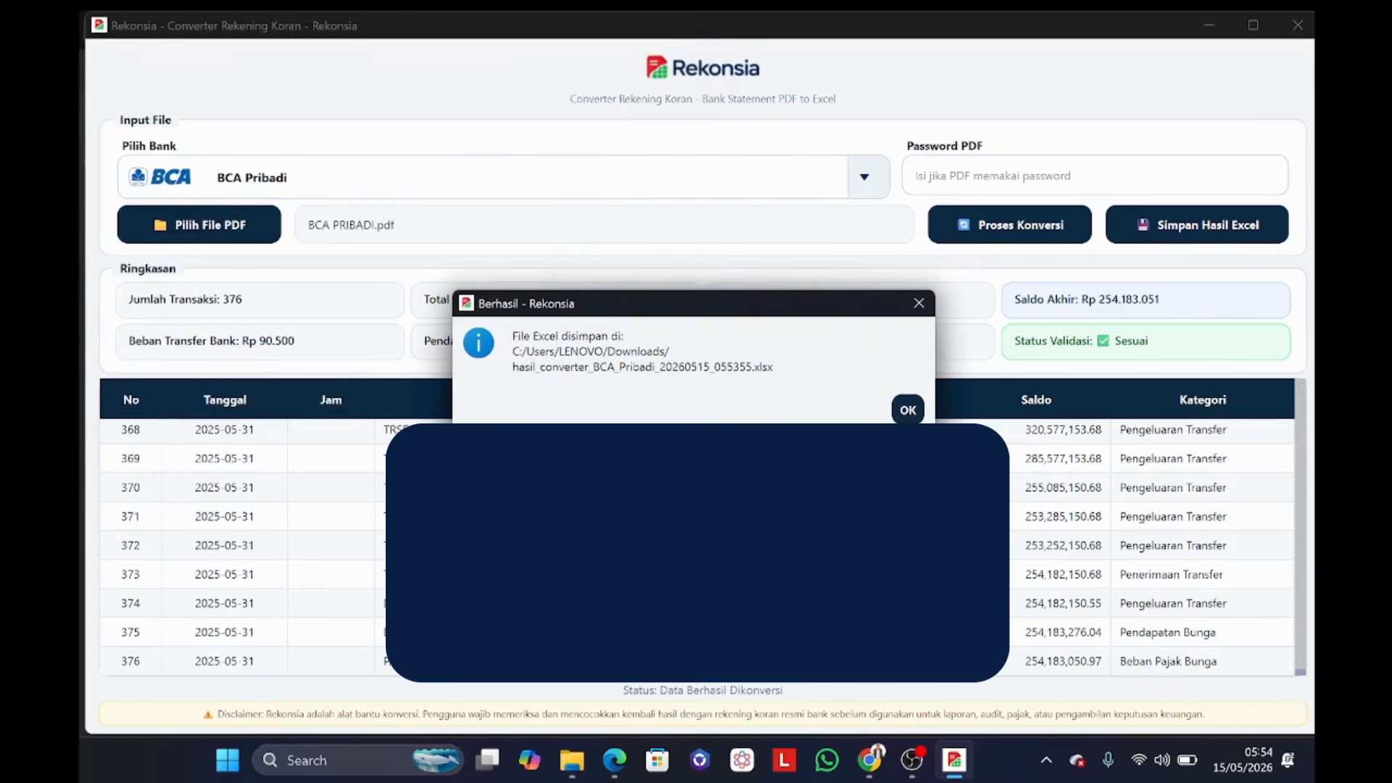
left_click(912, 413)
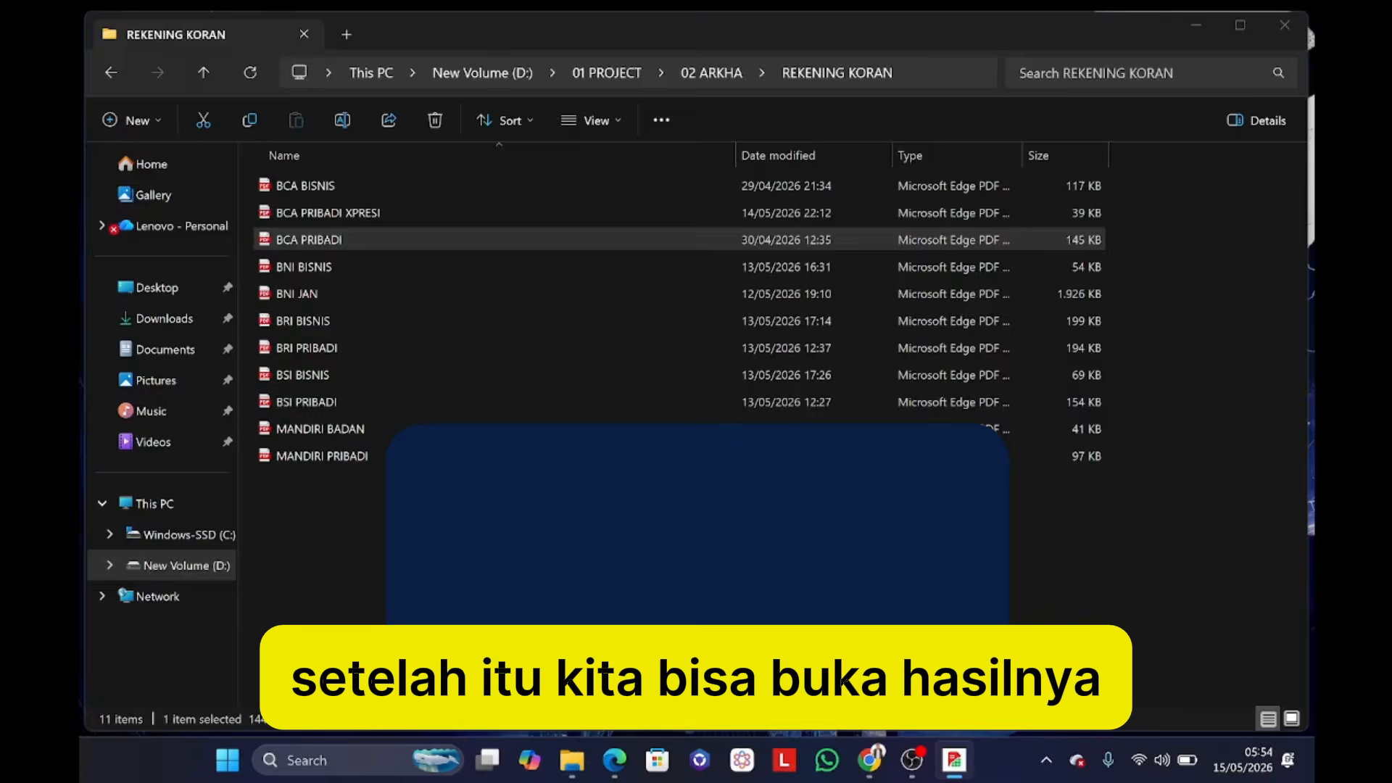
Show the Downloads folder in a new File Explorer window and open the saved BCA Pribadi conversion workbook in Excel.
left_click(581, 768)
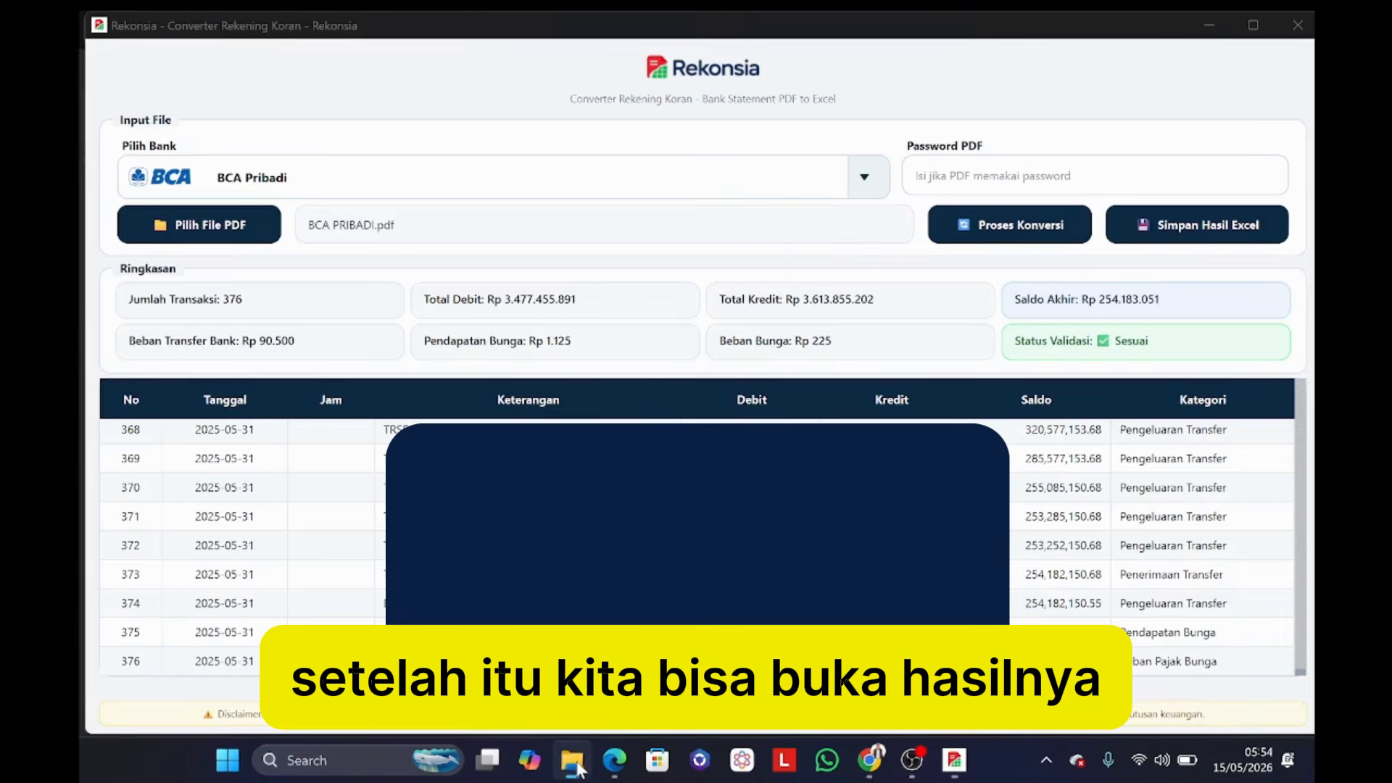
right_click(579, 766)
left_click(535, 486)
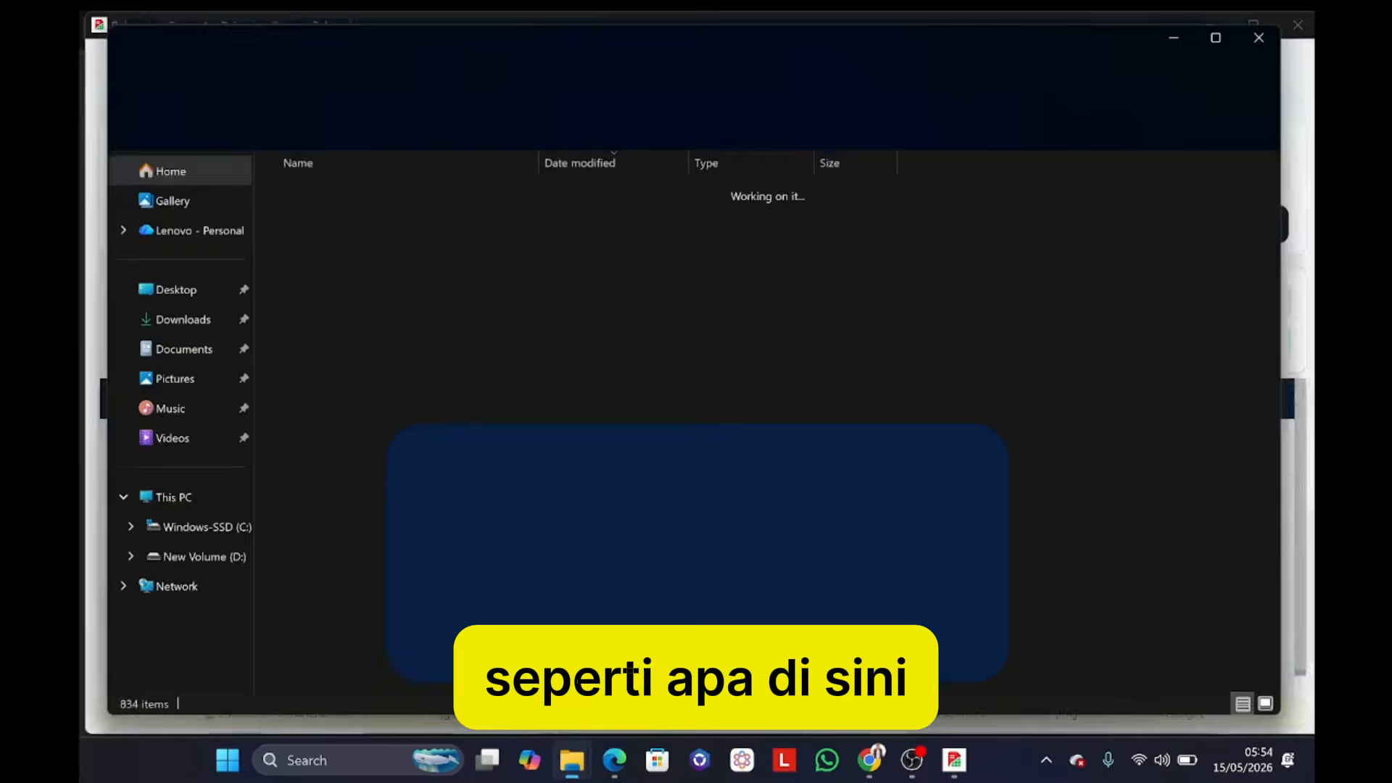
double_click(414, 211)
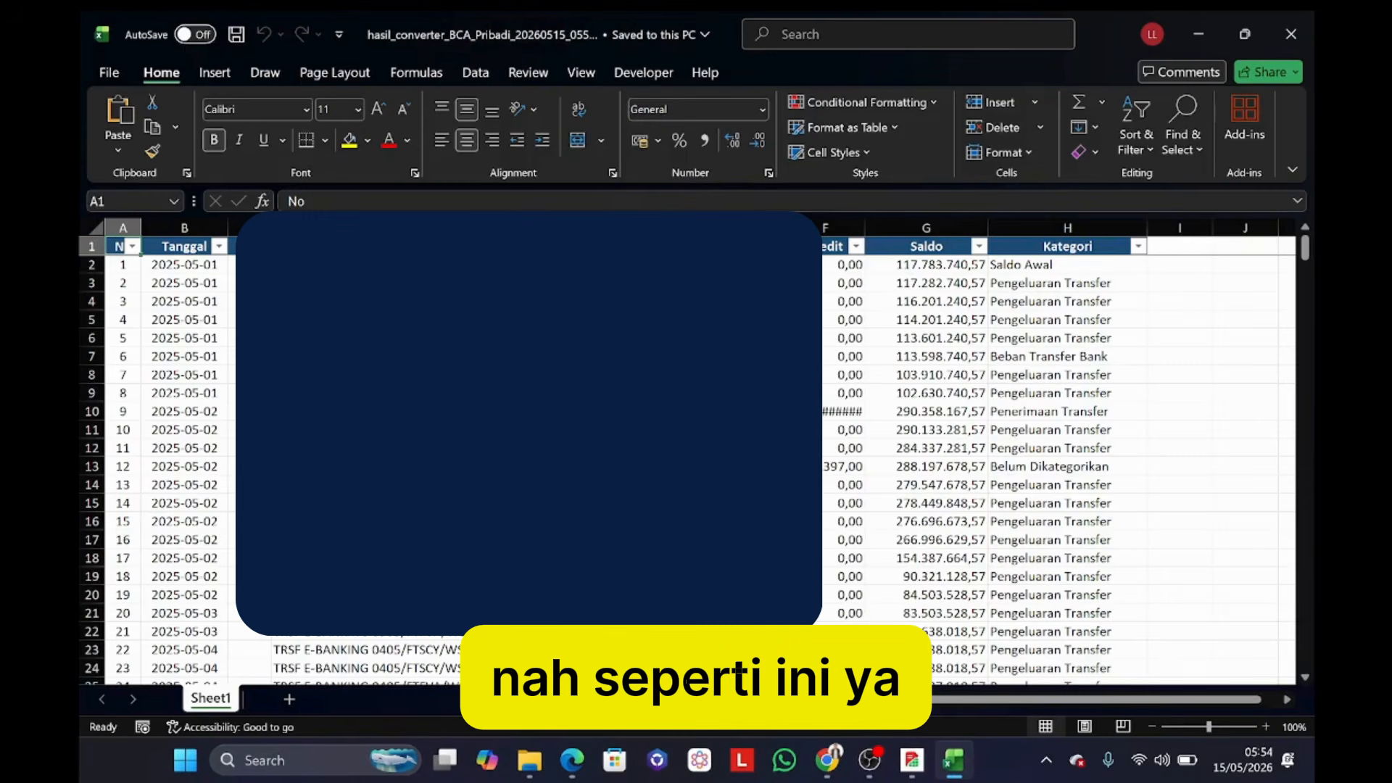
Auto-fit the widths of the Debit, Kredit, Saldo and Kategori columns so their values display in full.
left_click_drag(745, 227, 1033, 241)
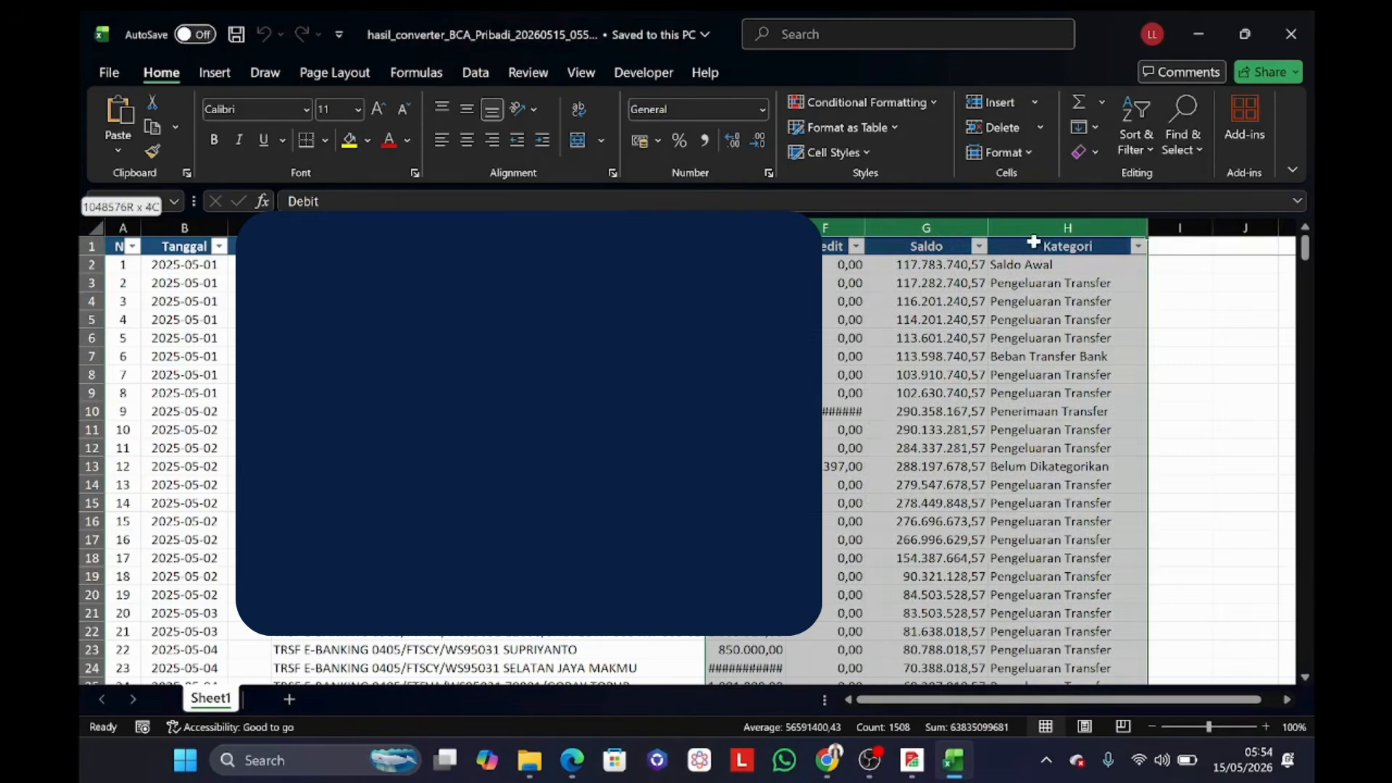
double_click(987, 228)
left_click(970, 270)
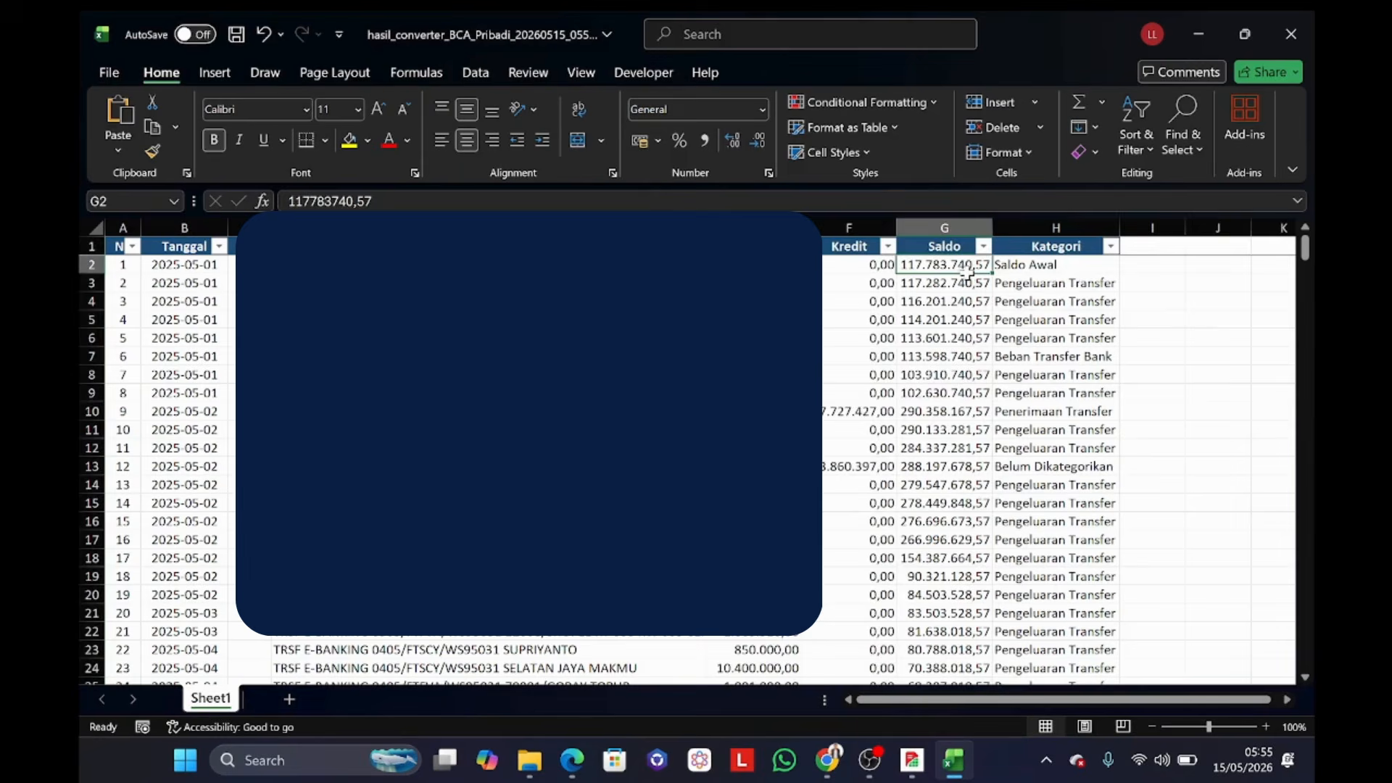
Examine the running-balance formulas in the Saldo column and look through the exported transactions down to the last row.
left_click(957, 319)
left_click(950, 288)
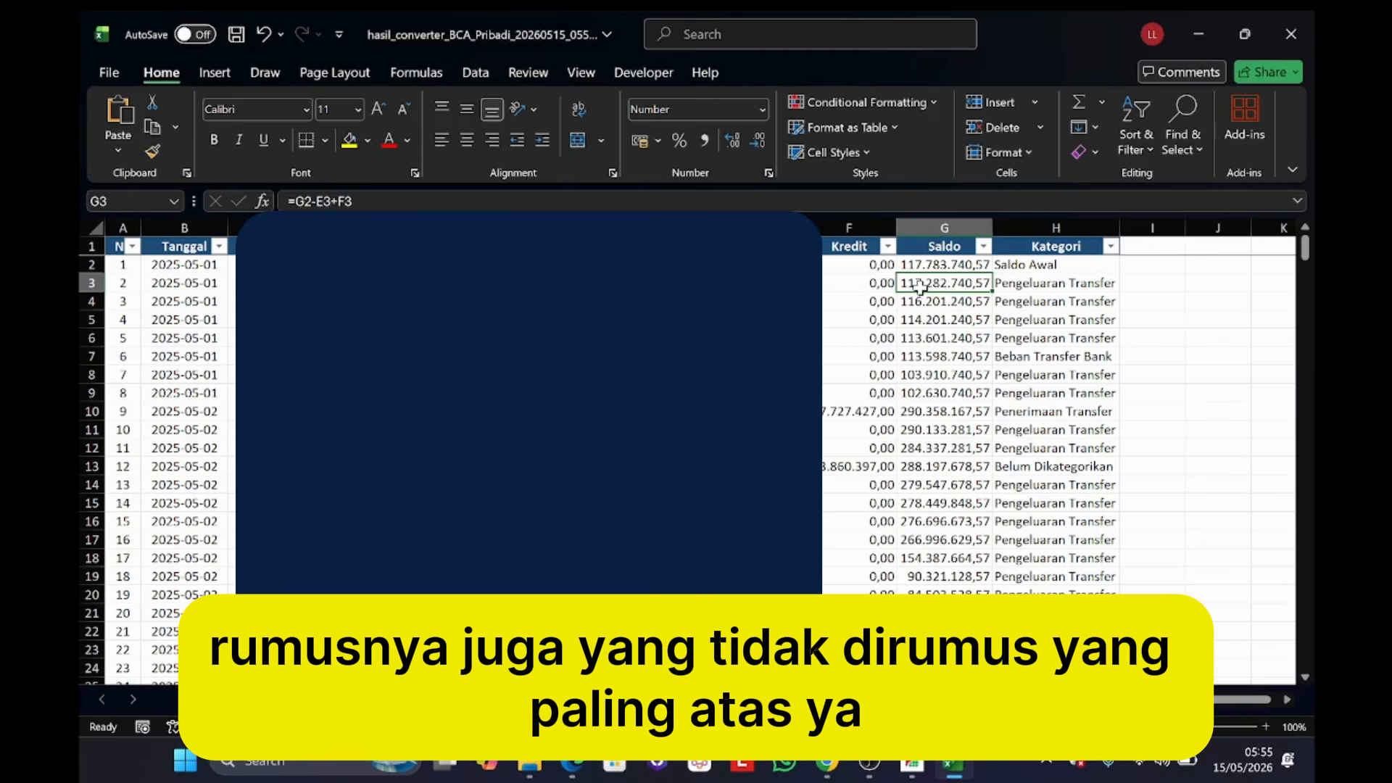
left_click(928, 265)
left_click(925, 283)
left_click(954, 338)
scroll(959, 351, "down", 1)
scroll(959, 351, "down", 20)
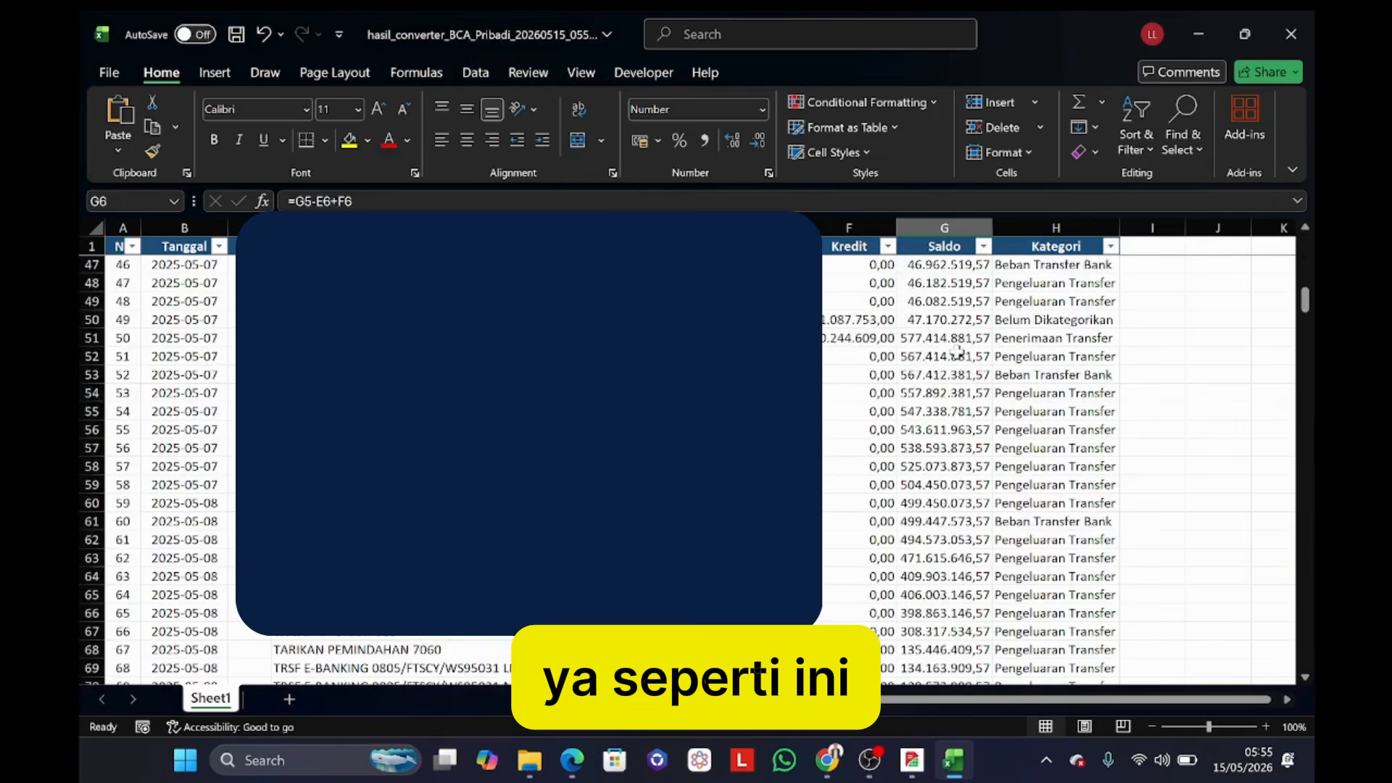
scroll(959, 351, "down", 20)
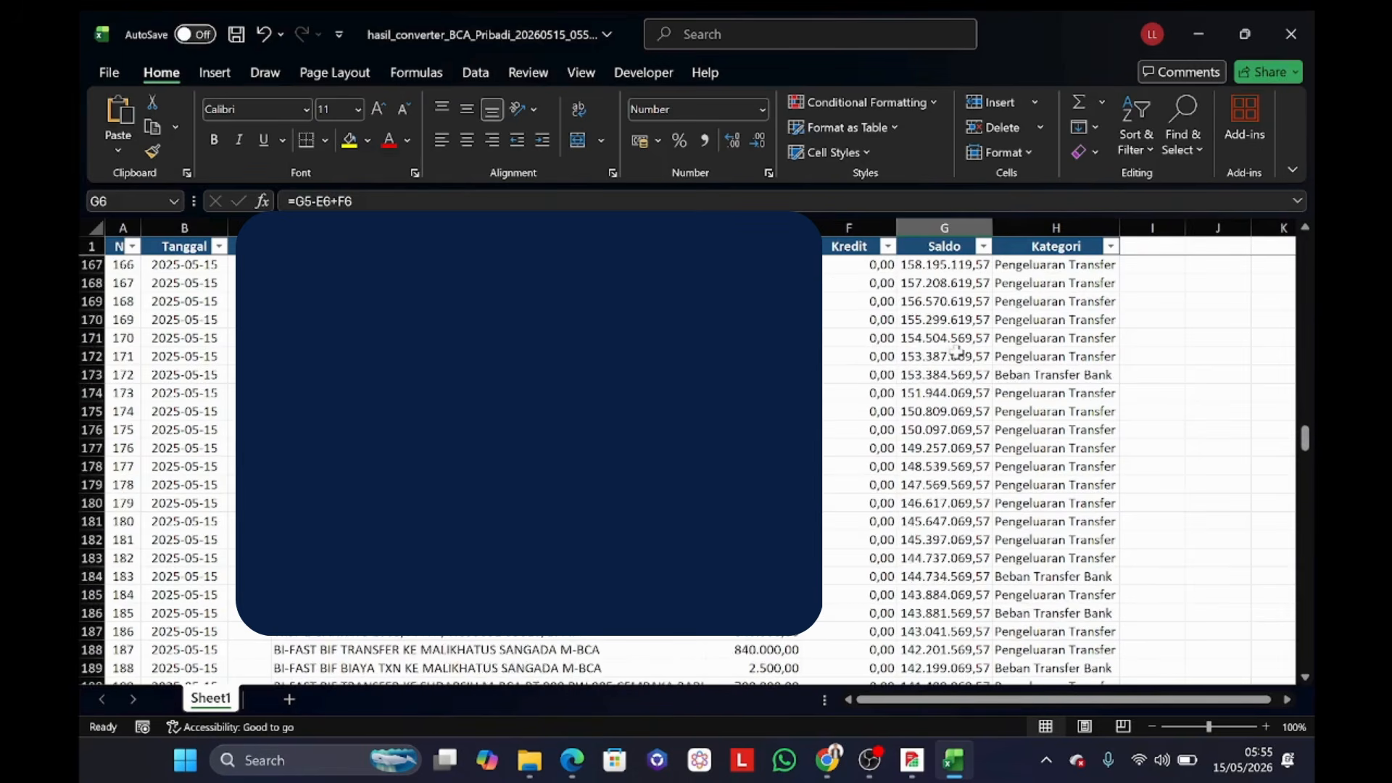
scroll(957, 353, "down", 20)
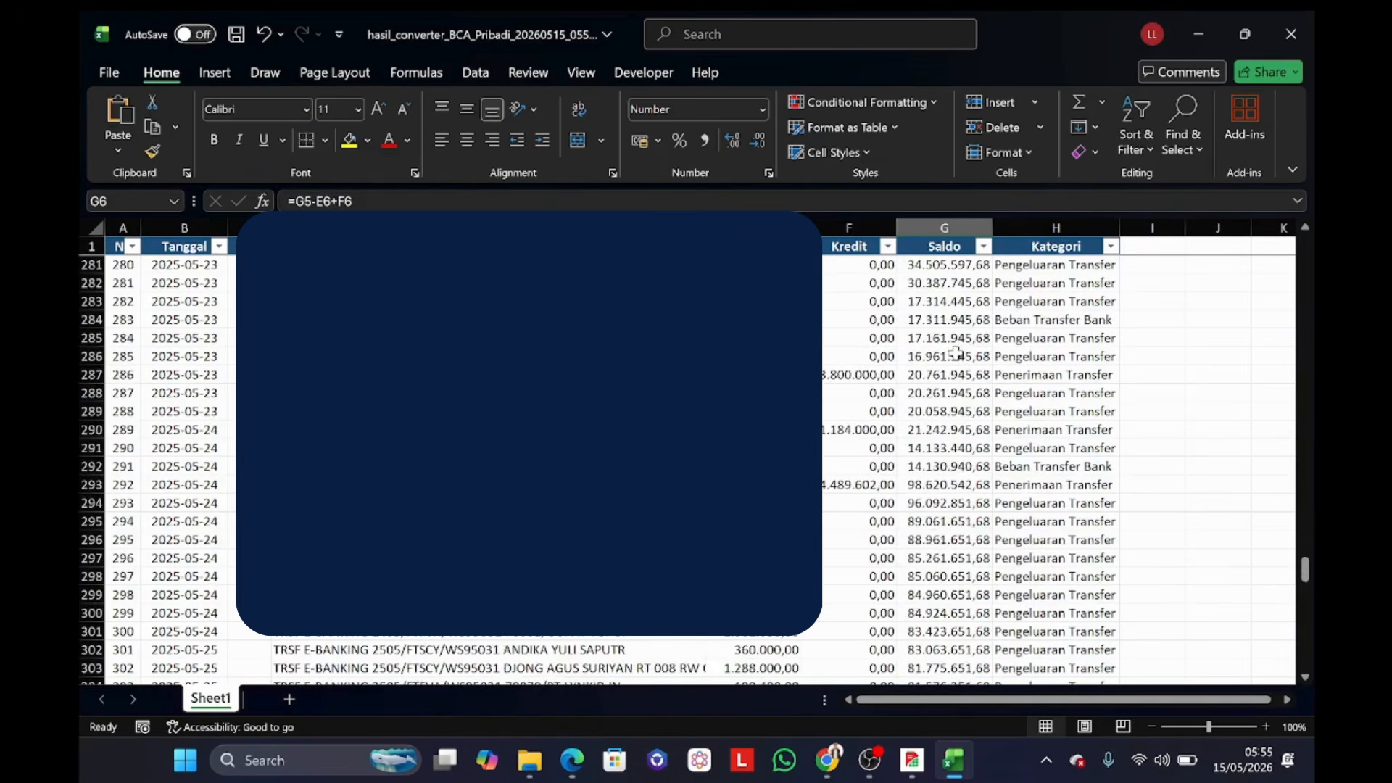
scroll(954, 356, "up", 12)
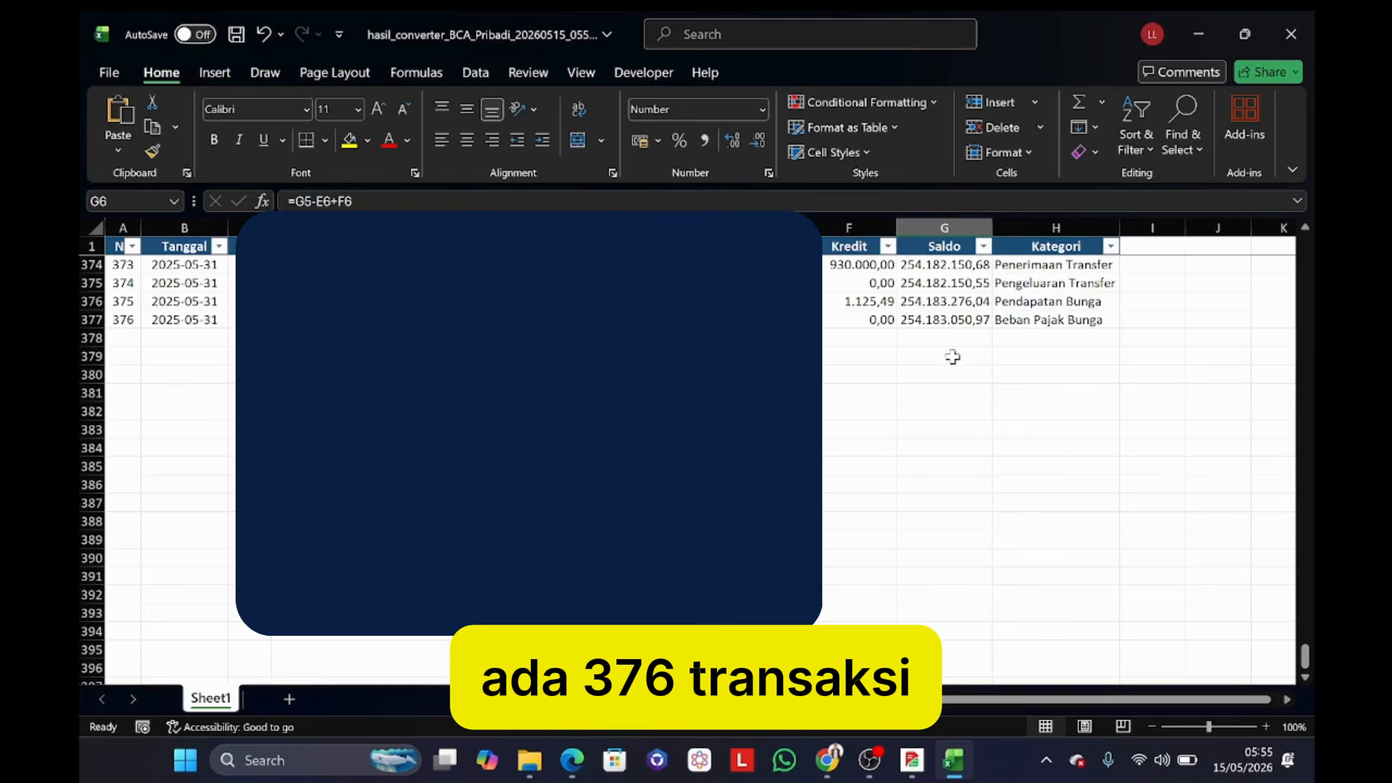
scroll(920, 334, "up", 3)
scroll(907, 355, "down", 3)
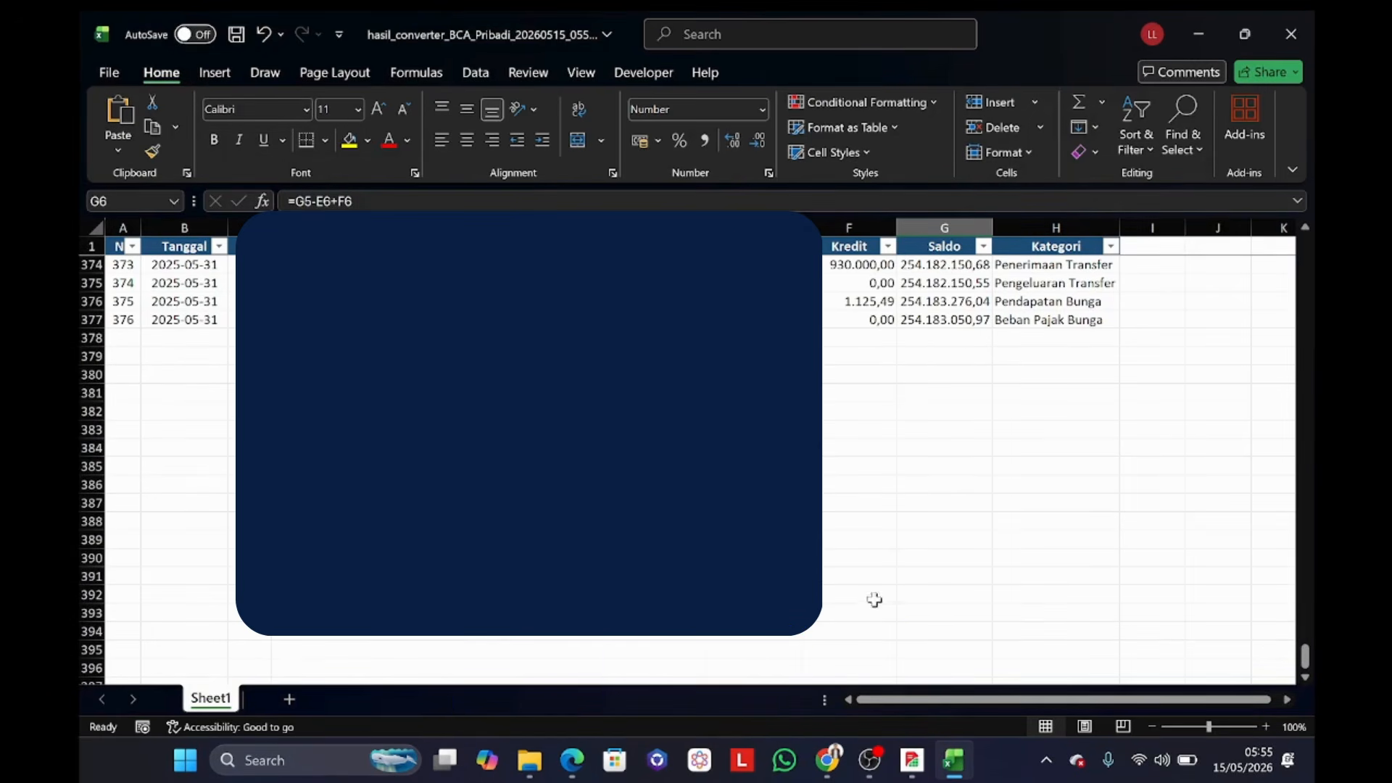
Switch to Rekonsia, set the bank to Mandiri Pribadi and enter the statement's password in the Password PDF field.
left_click(912, 760)
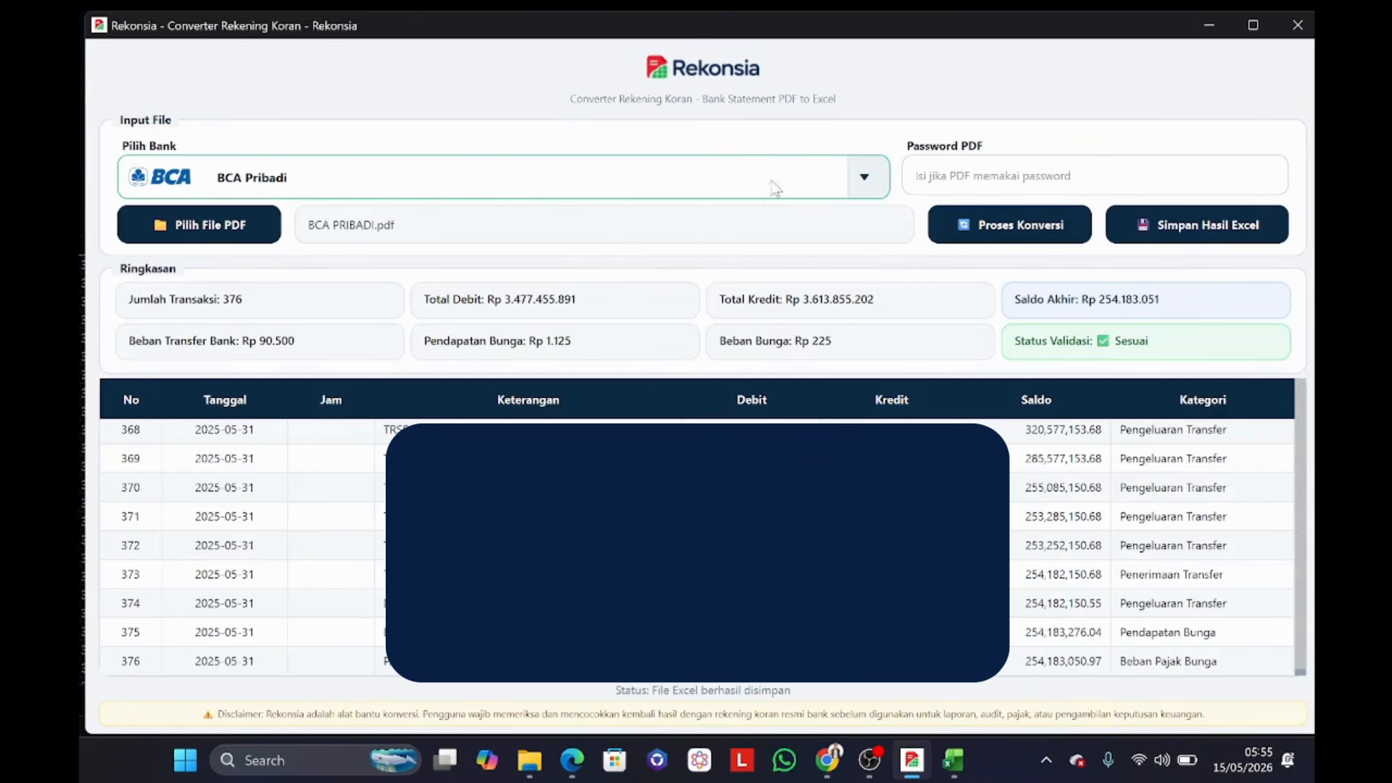
left_click(861, 182)
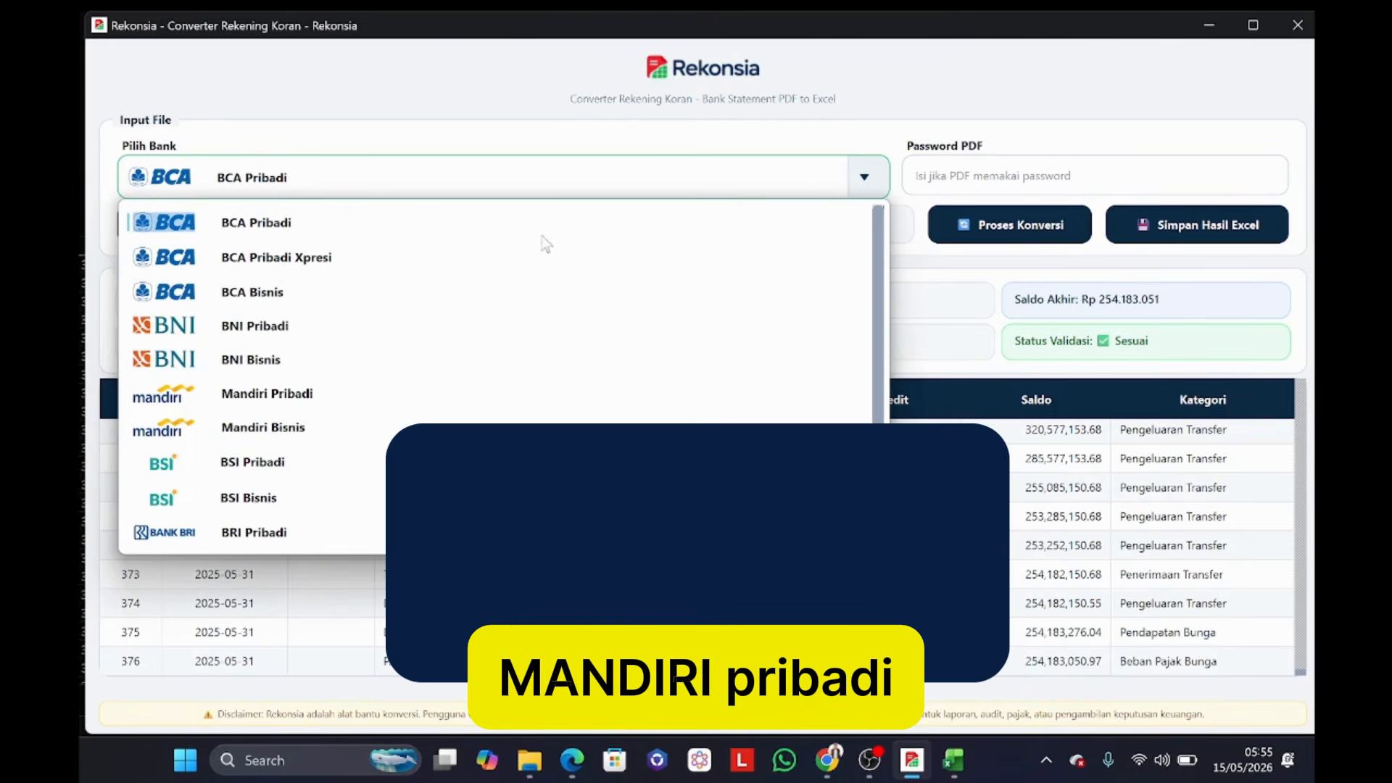
left_click(290, 398)
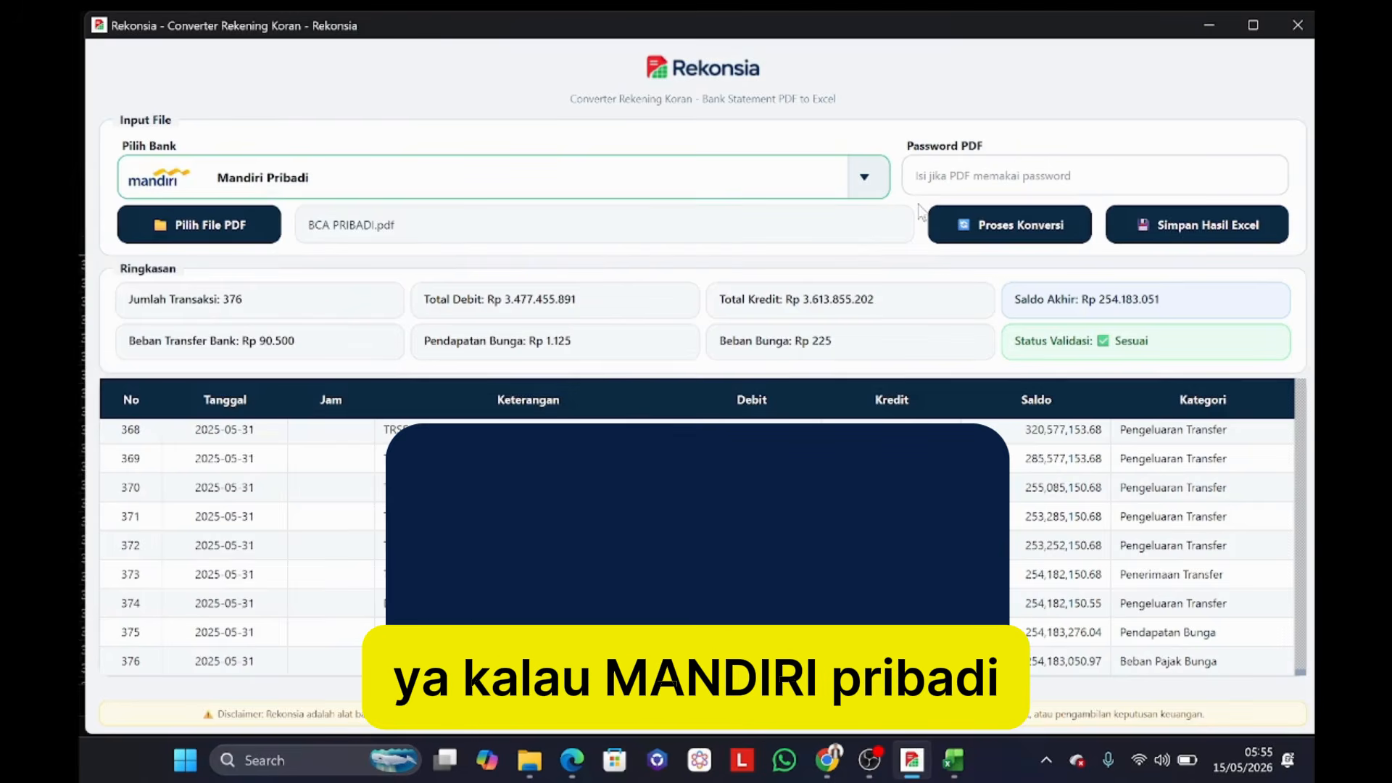
left_click(967, 177)
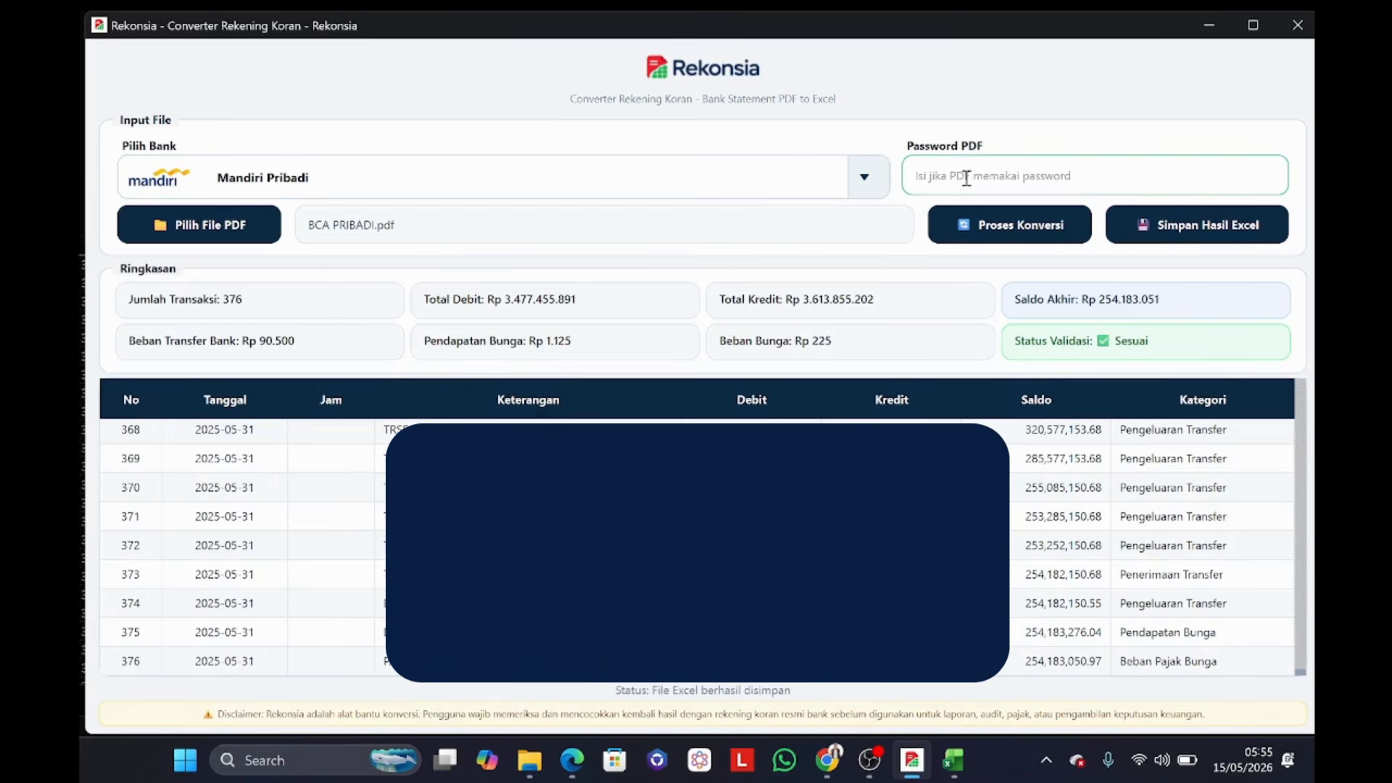
type("•••")
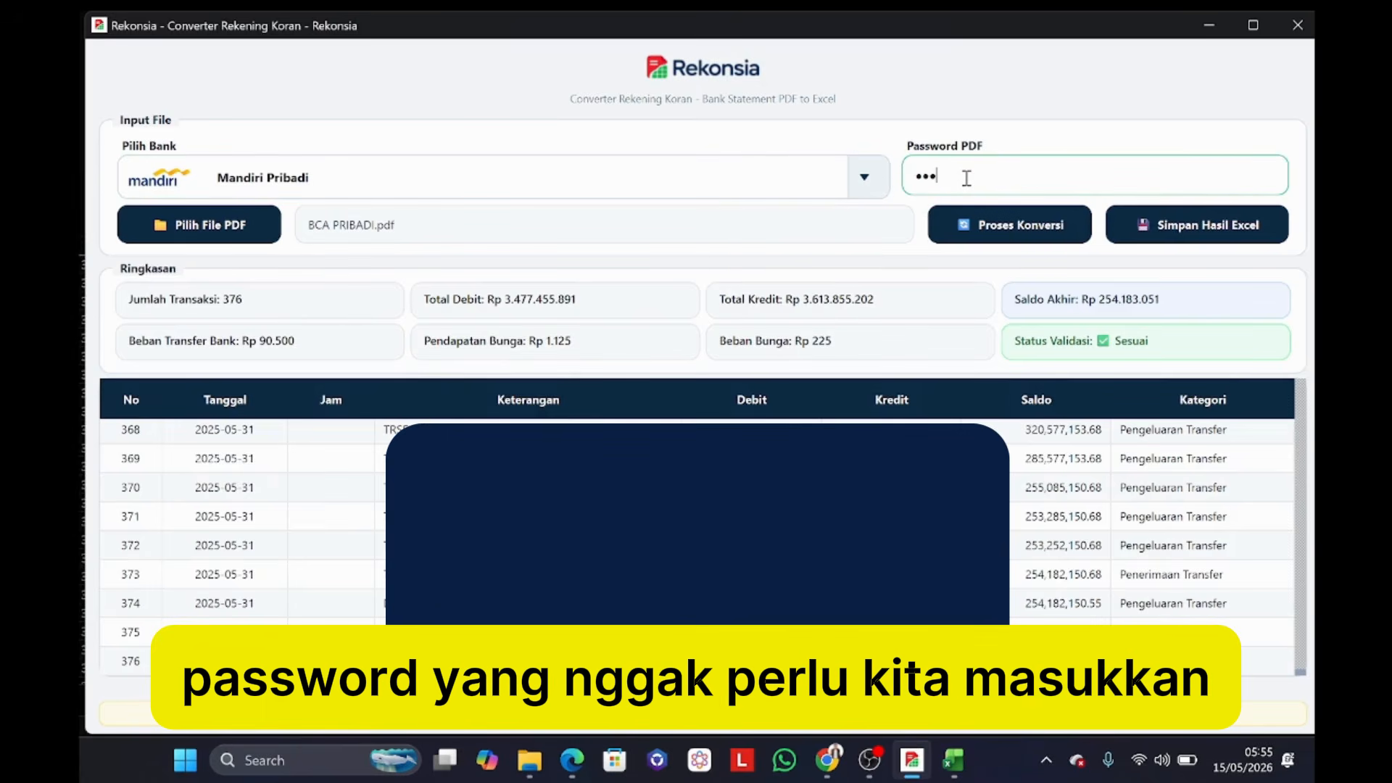
type("•••••")
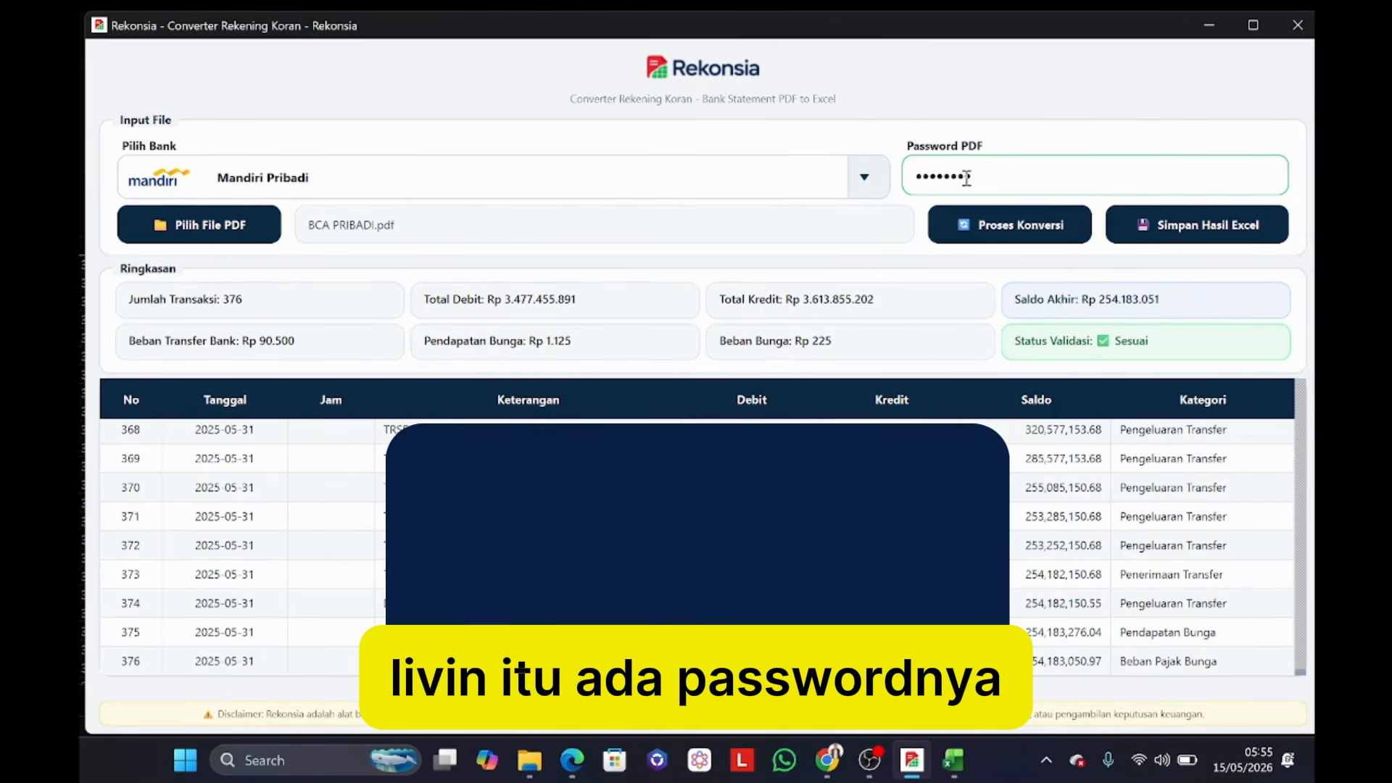
Choose MANDIRI PRIBADI.pdf as the input file from the REKENING KORAN folder in 01 PROJECT, 02 ARKHA on drive D:.
left_click(265, 234)
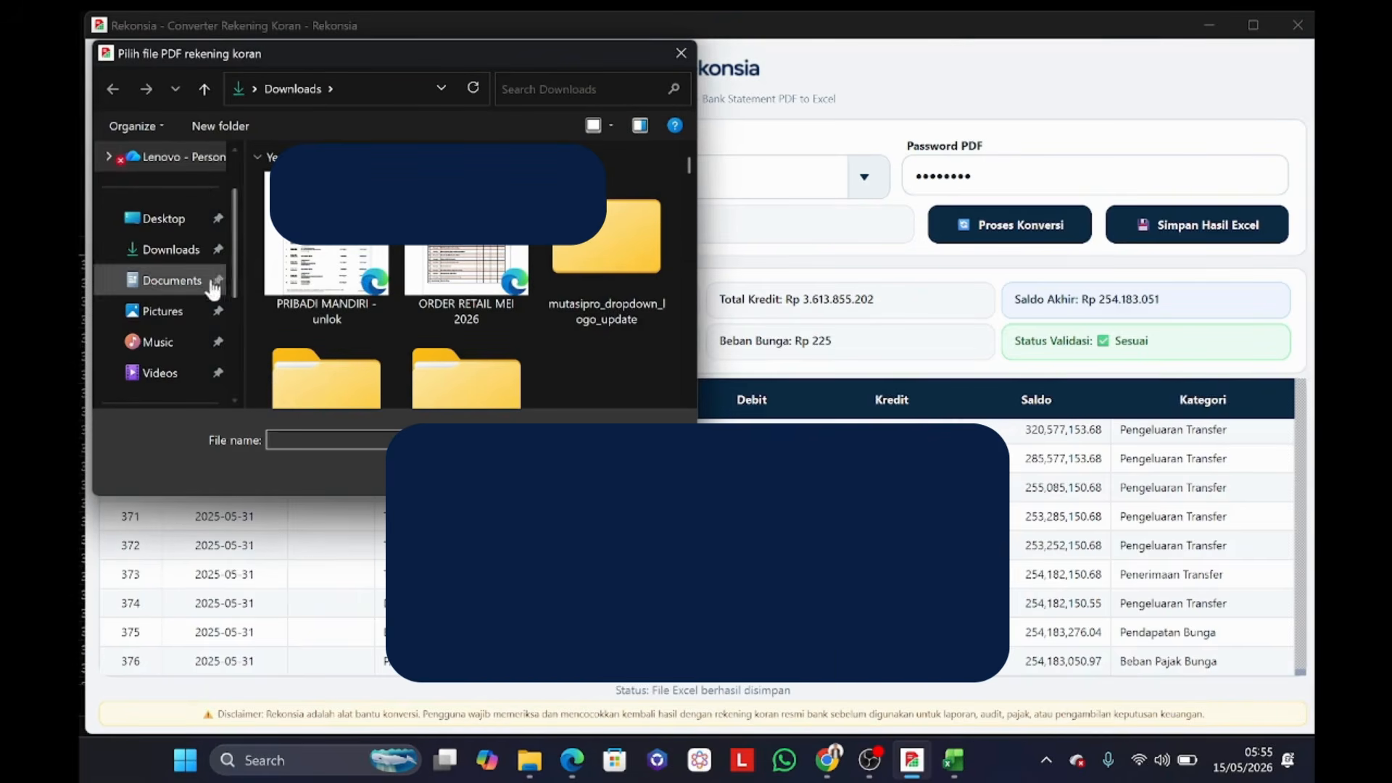
scroll(181, 311, "down", 2)
left_click(202, 396)
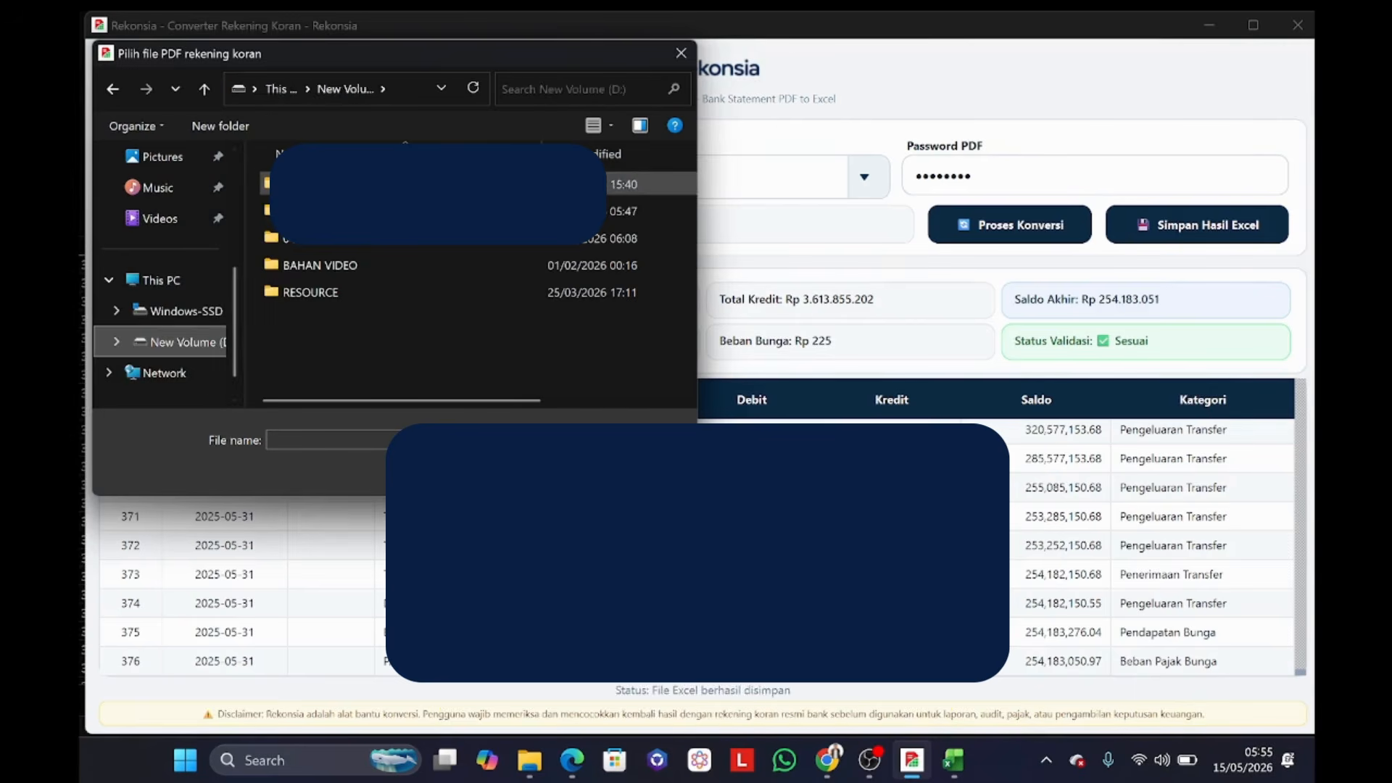
double_click(326, 184)
double_click(326, 184)
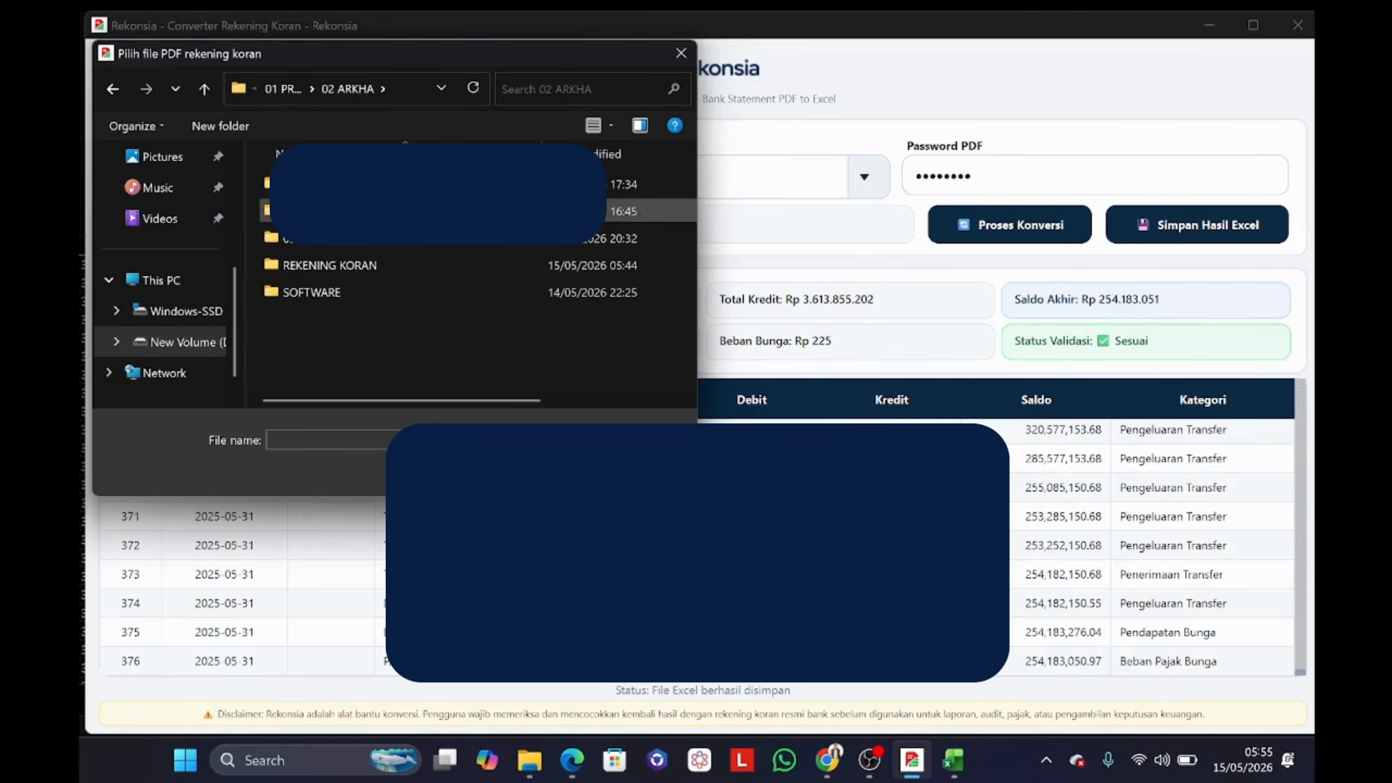
double_click(341, 264)
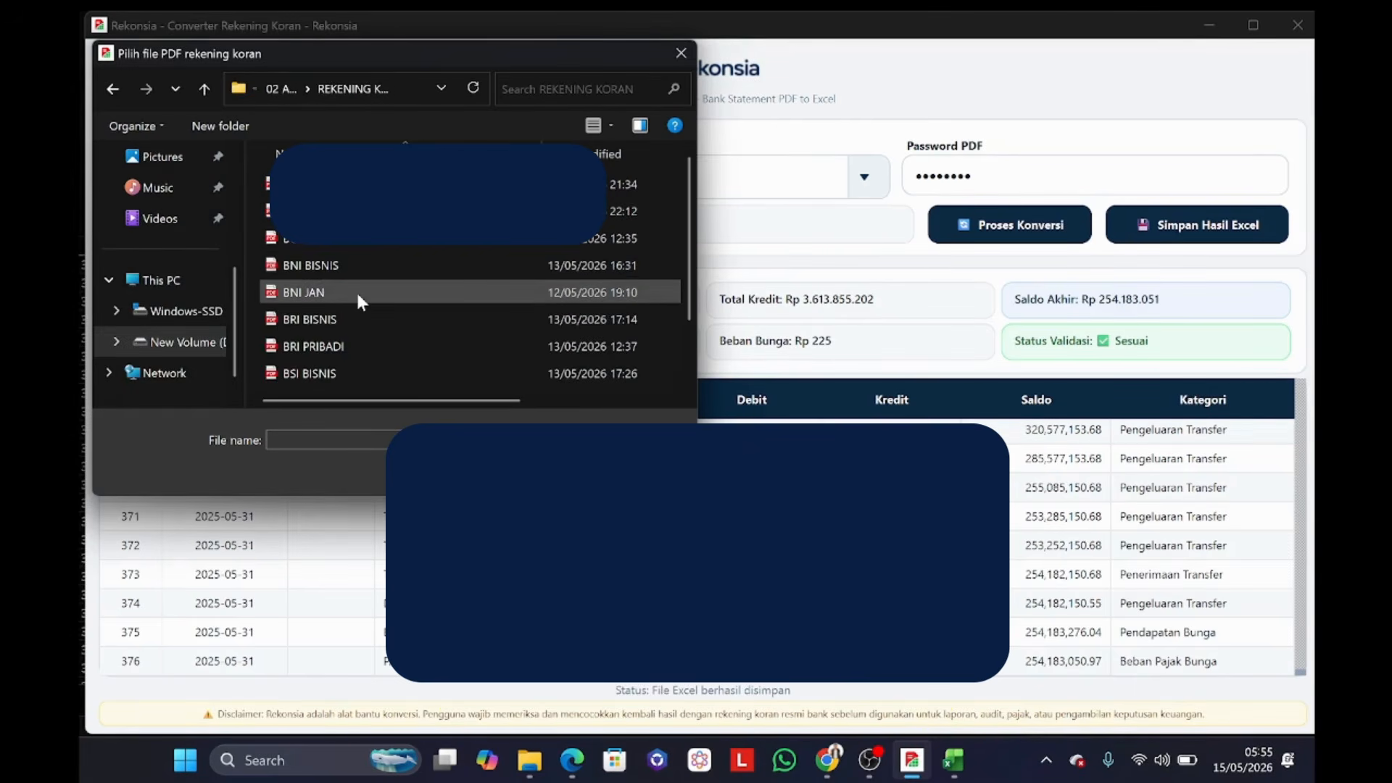
scroll(356, 290, "down", 3)
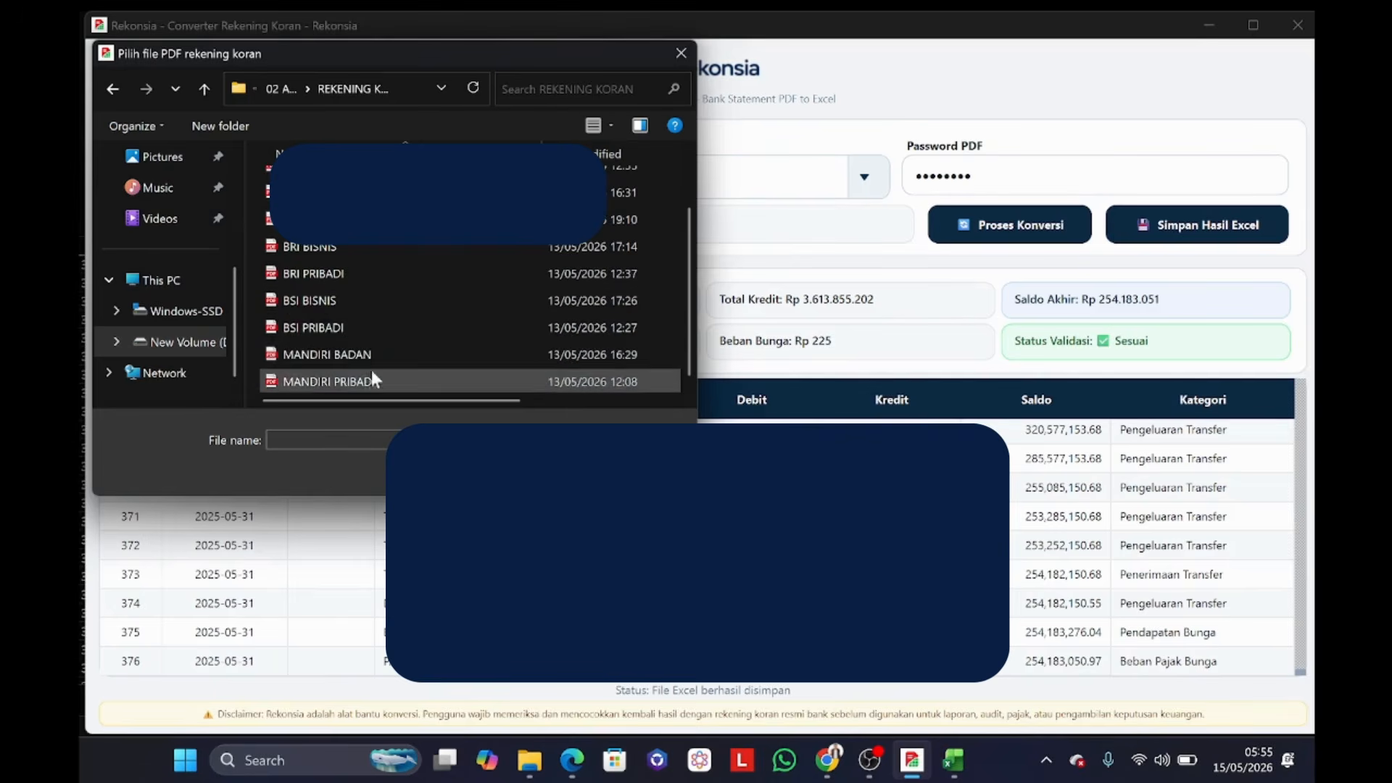
double_click(371, 377)
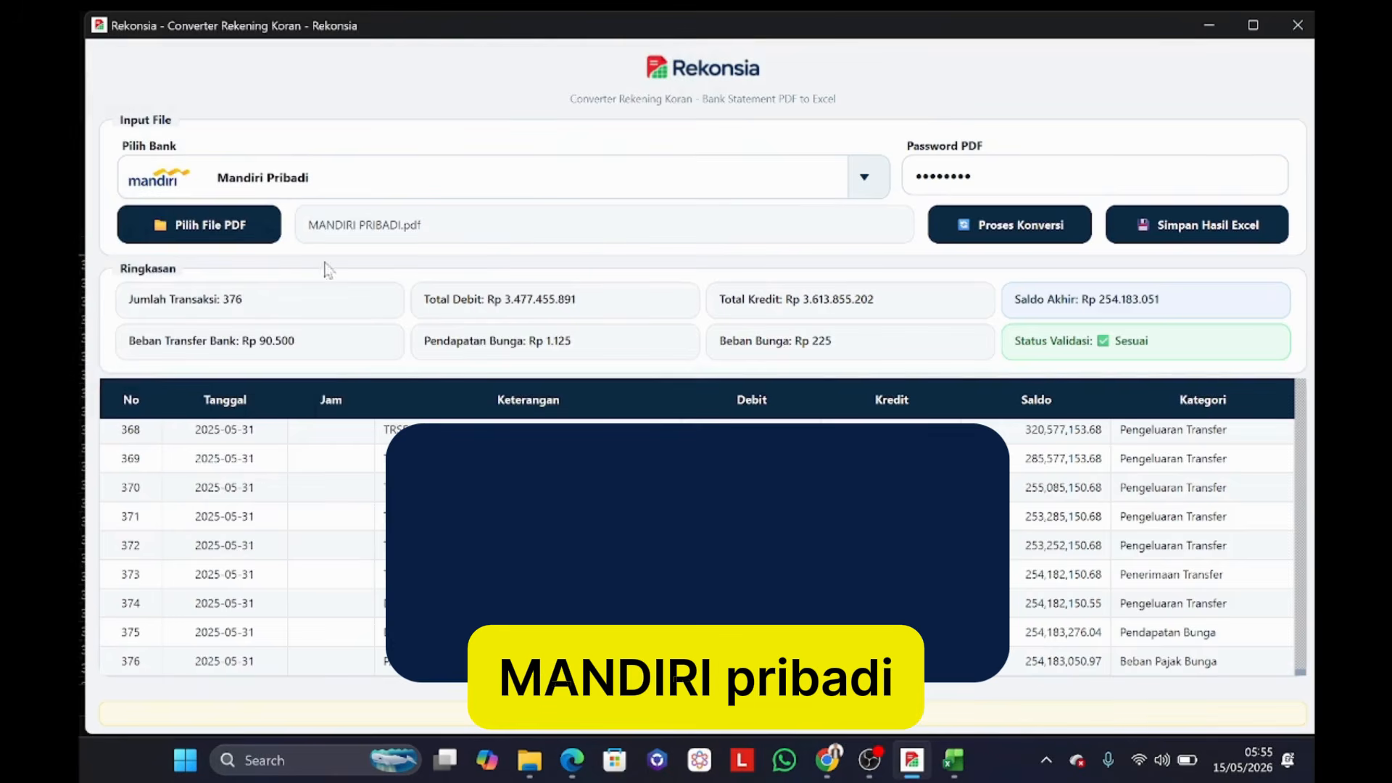
Convert the Mandiri Pribadi statement and review the resulting transactions and the last row's balance.
left_click(1005, 227)
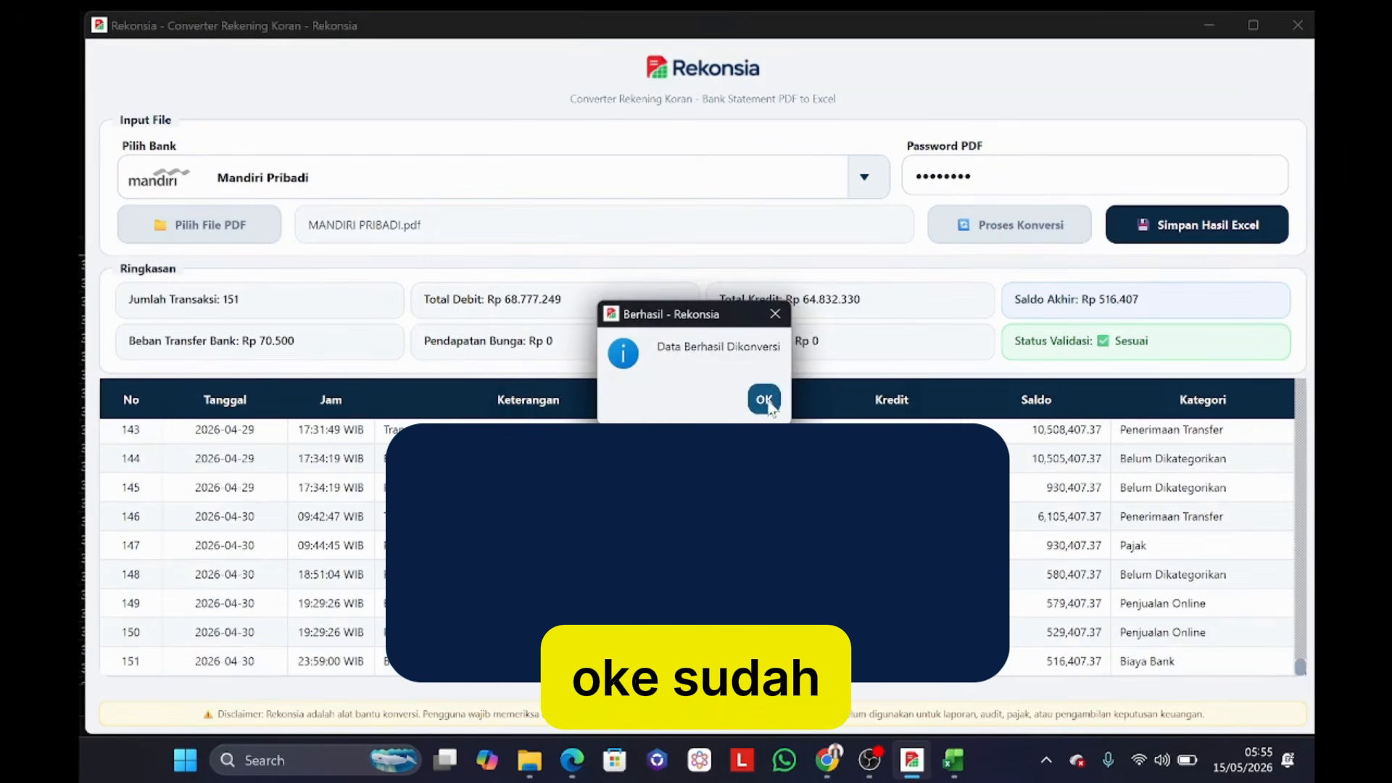
left_click(765, 400)
scroll(696, 548, "up", 10)
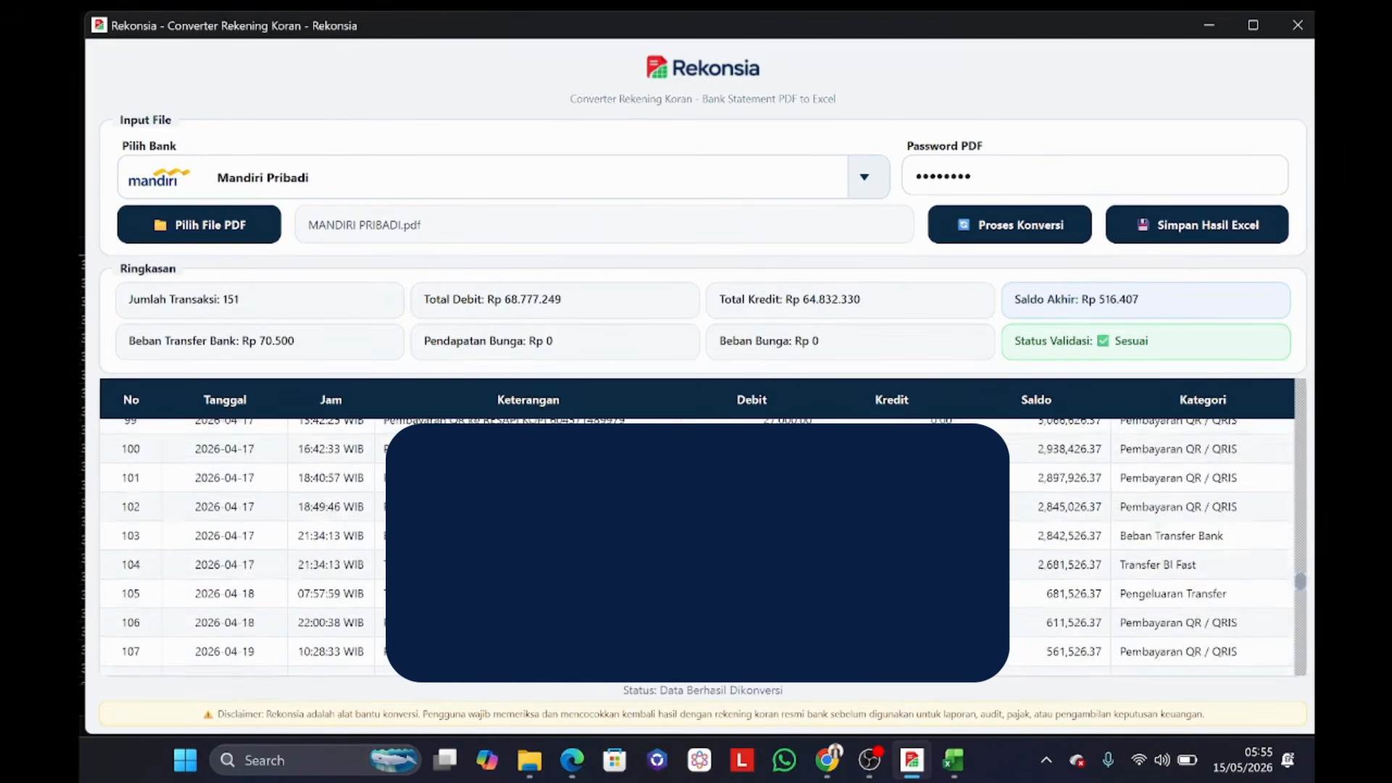
scroll(696, 548, "down", 10)
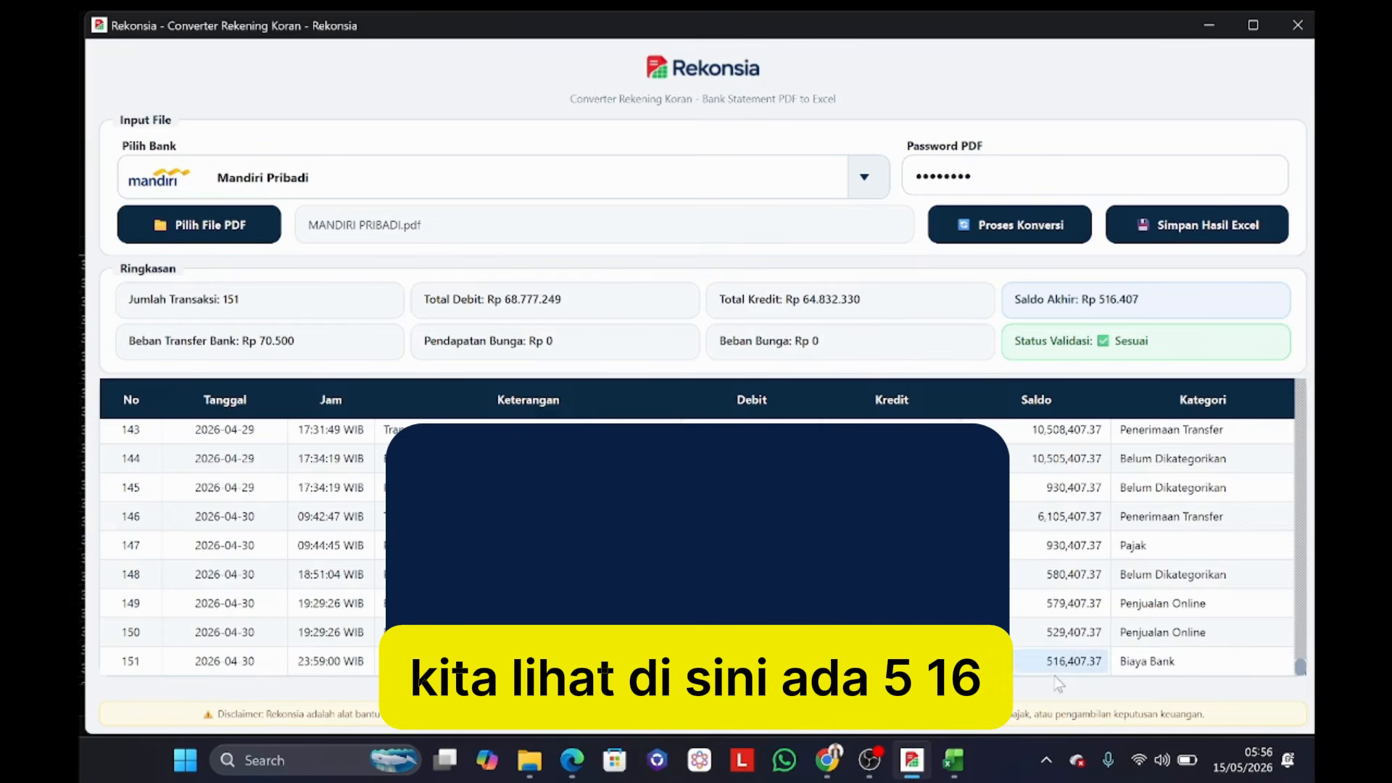
Open the original MANDIRI PRIBADI PDF from File Explorer, unlock it with the PDF password and check its closing balance.
mouse_move(530, 761)
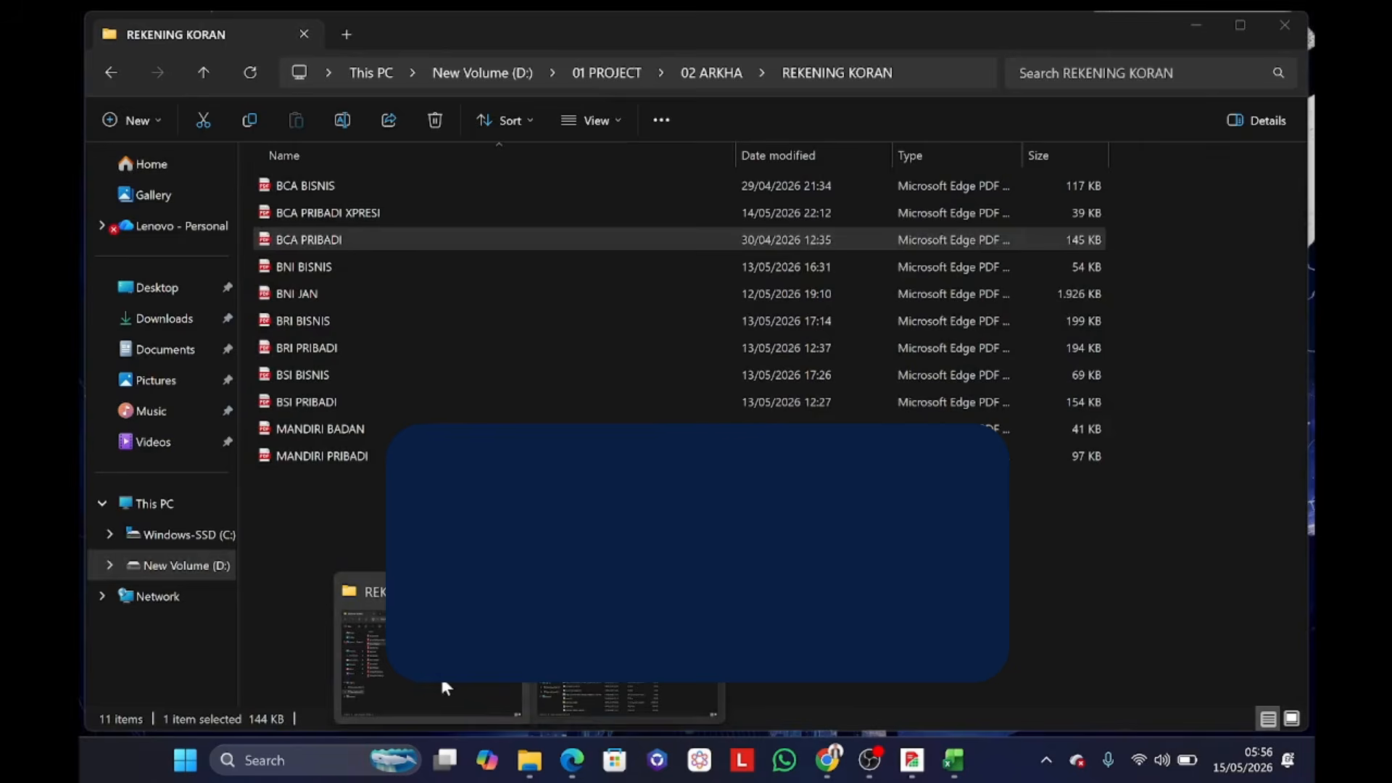
left_click(441, 673)
double_click(368, 457)
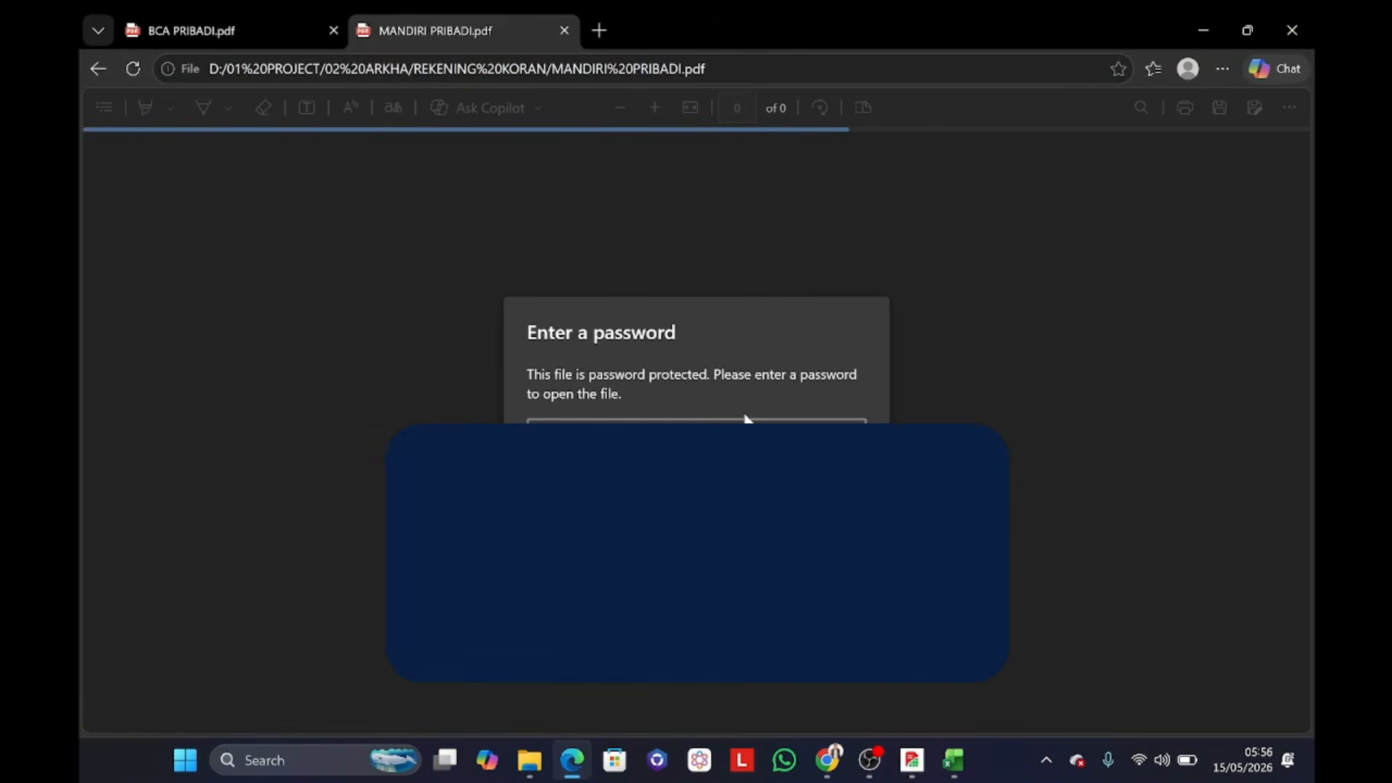
key("Return")
scroll(749, 403, "down", 10)
scroll(747, 402, "up", 10)
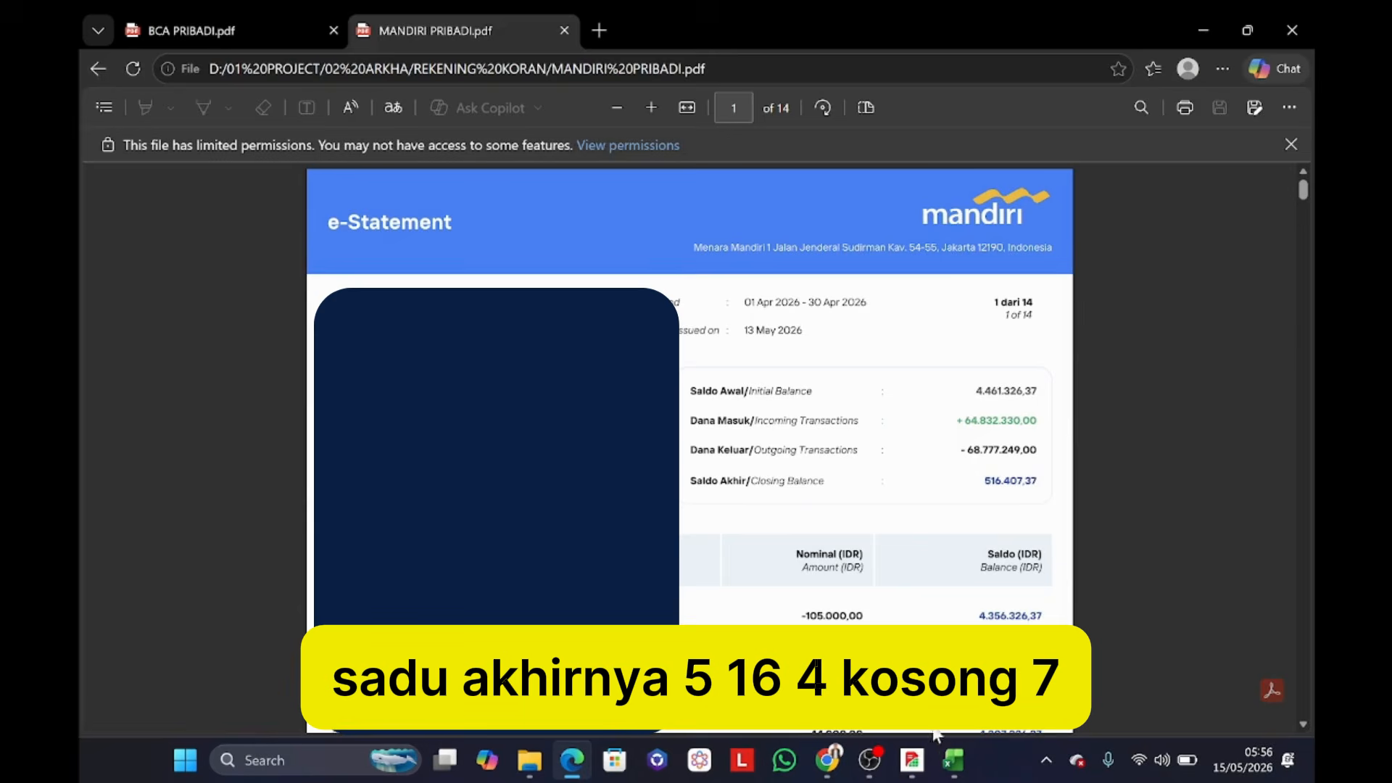
Return to Rekonsia and set the bank to BNI Pribadi.
left_click(913, 758)
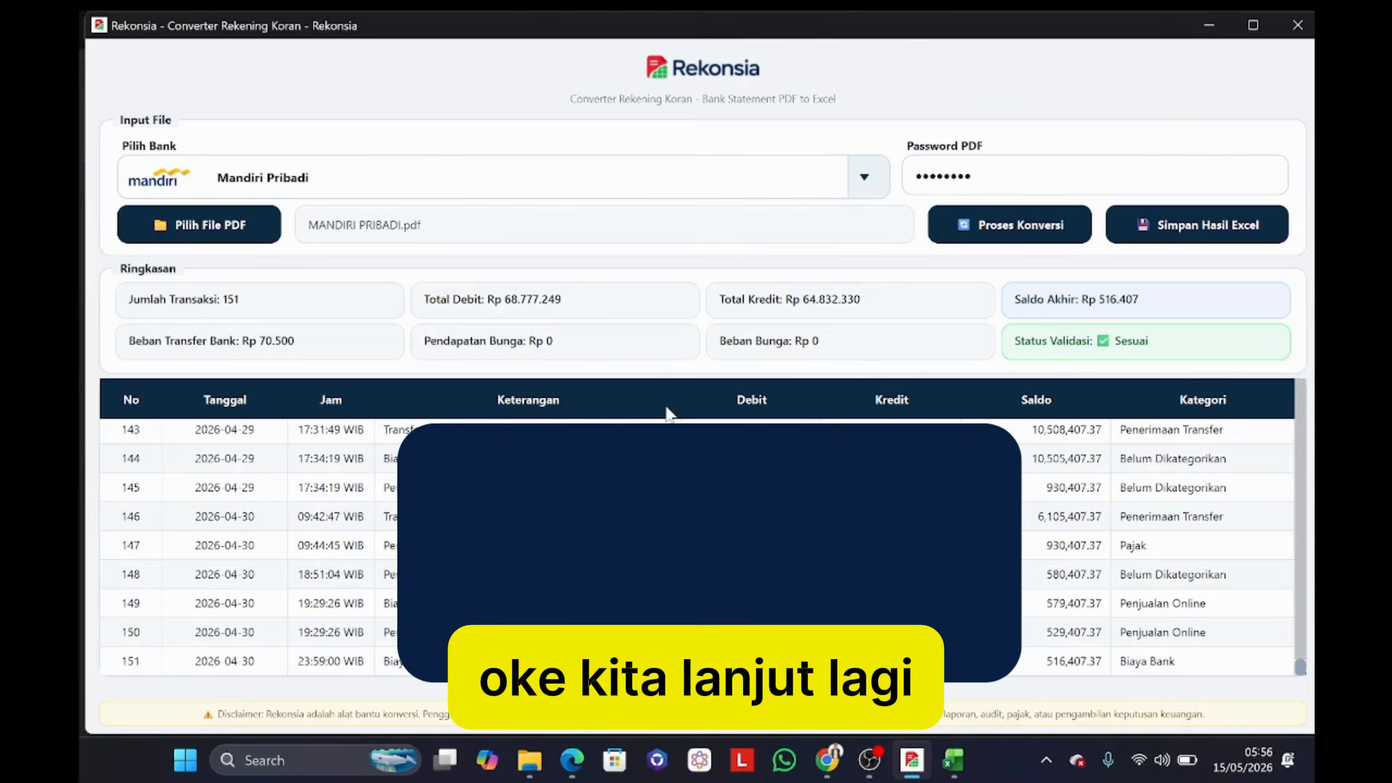
left_click(861, 181)
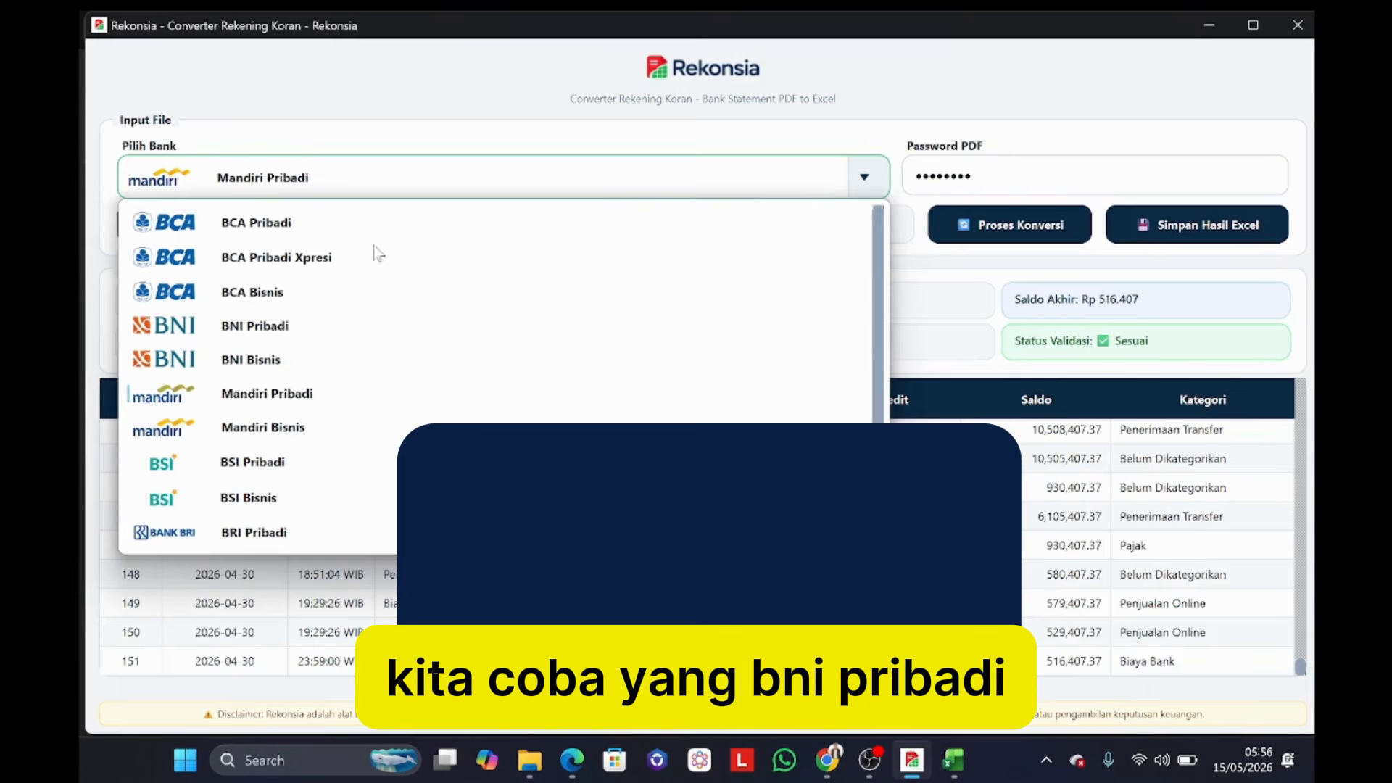
left_click(292, 335)
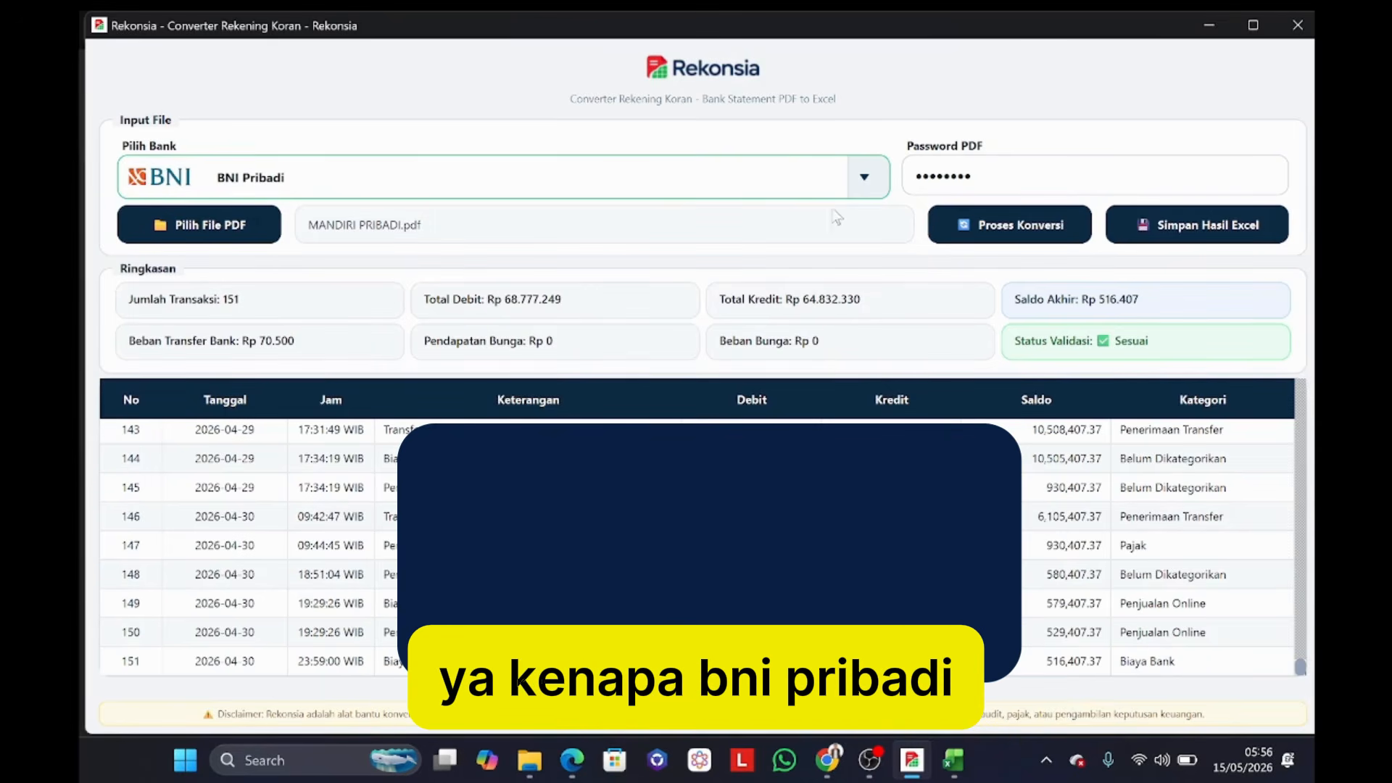
While choosing the input PDF, rename the BNI JAN file to BNI PRIBADI and load it for conversion.
left_click(228, 222)
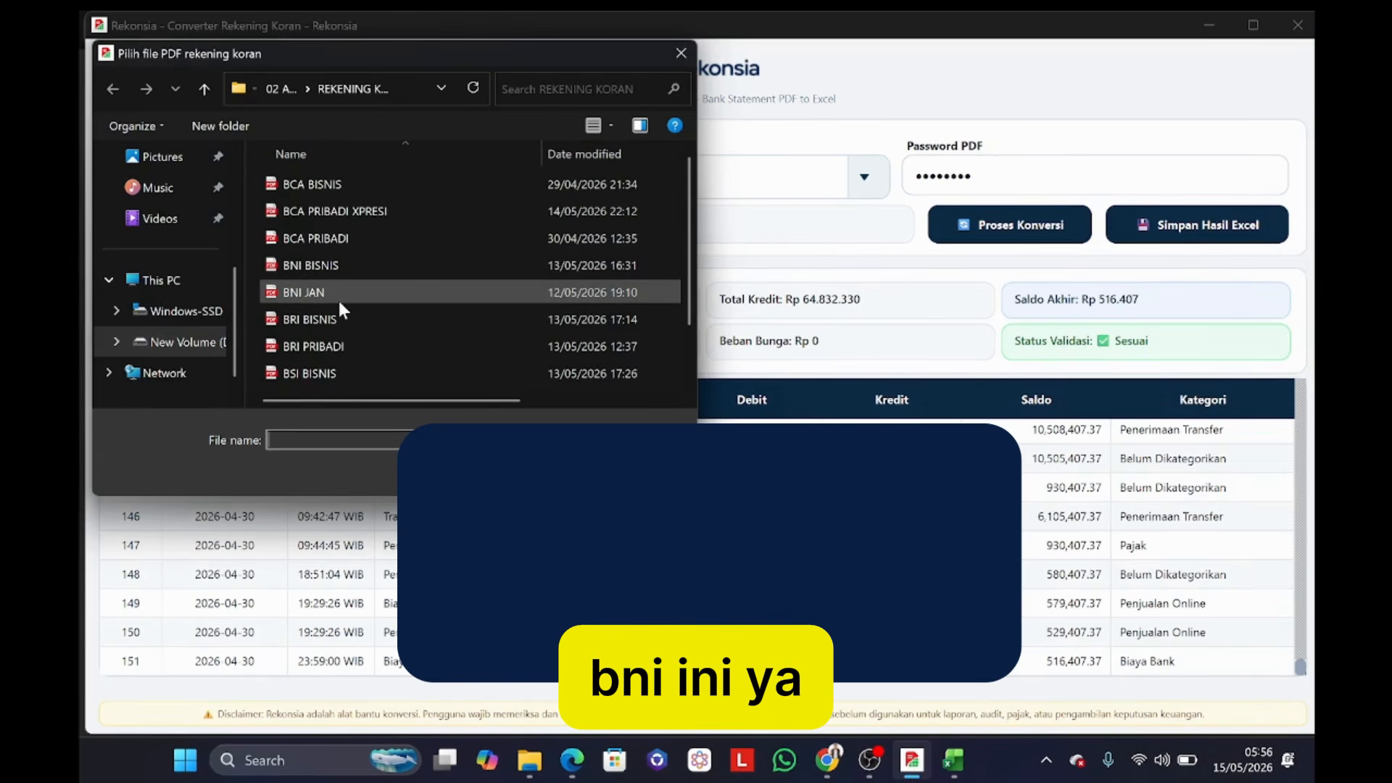
left_click(341, 293)
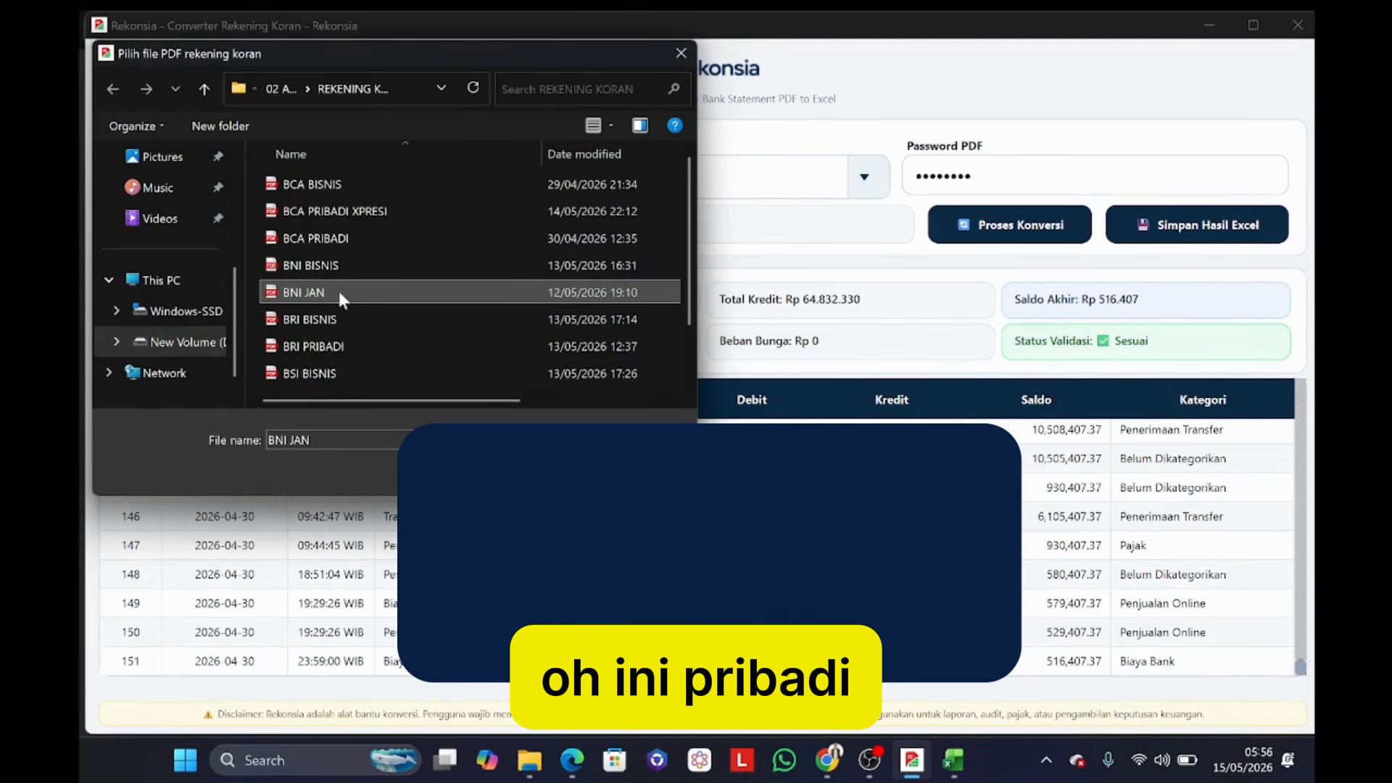
left_click(338, 290)
double_click(312, 291)
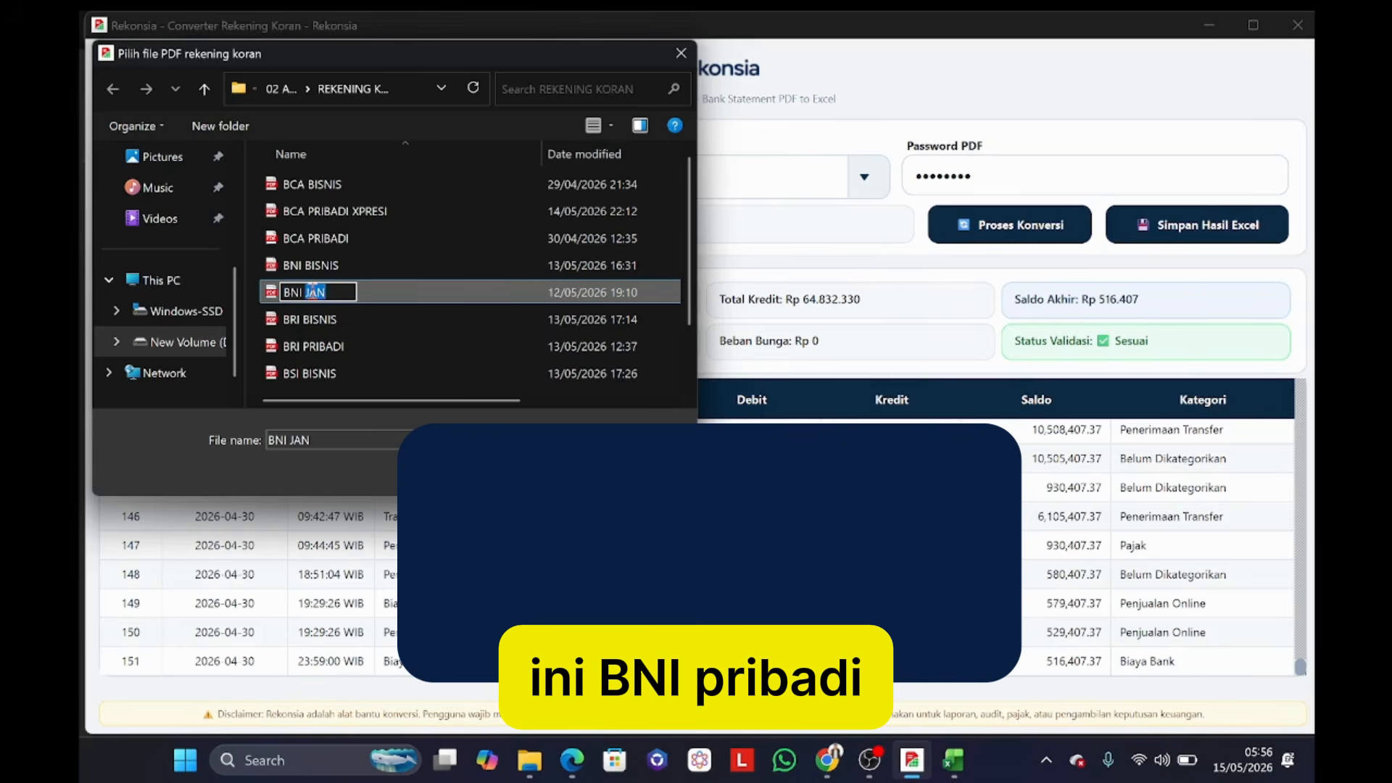
type("PRI")
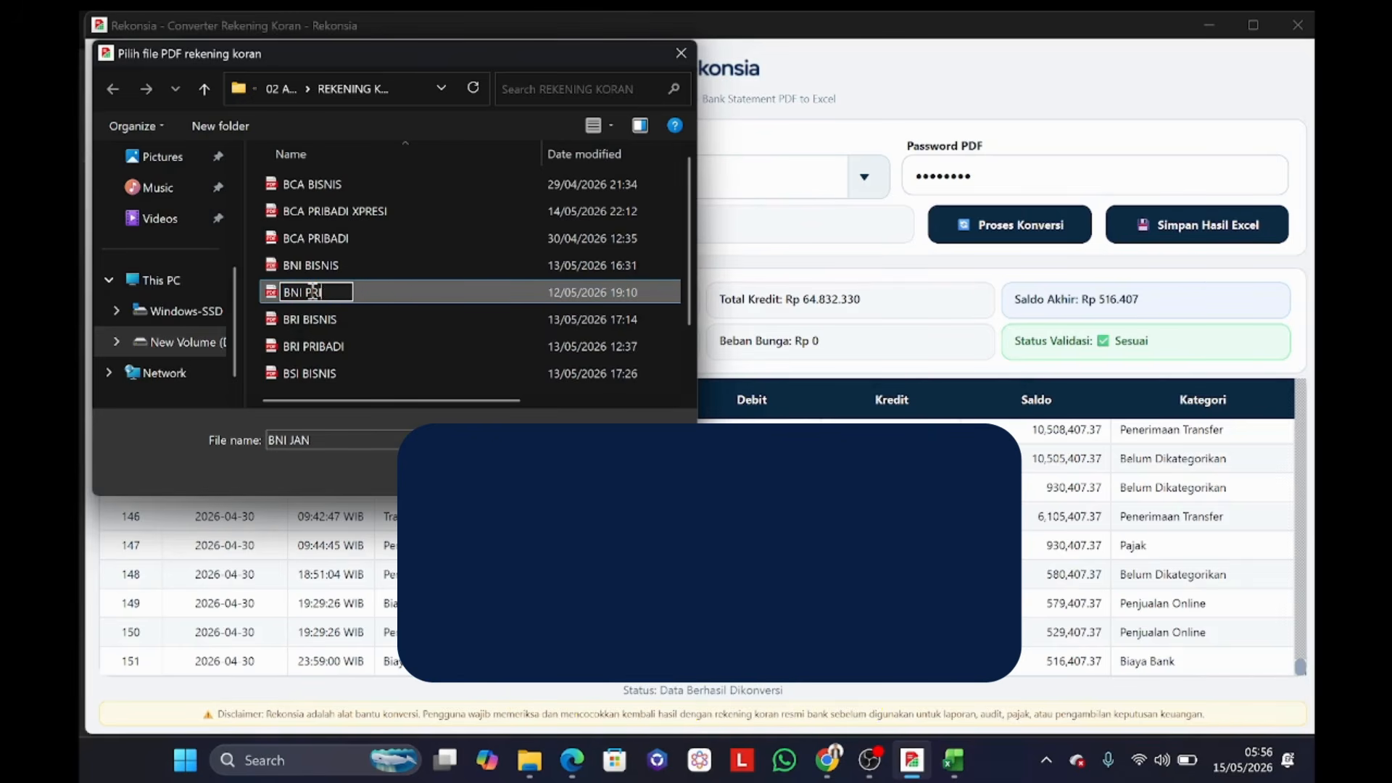
type("BADU")
key("BackSpace")
type("I")
key("Return")
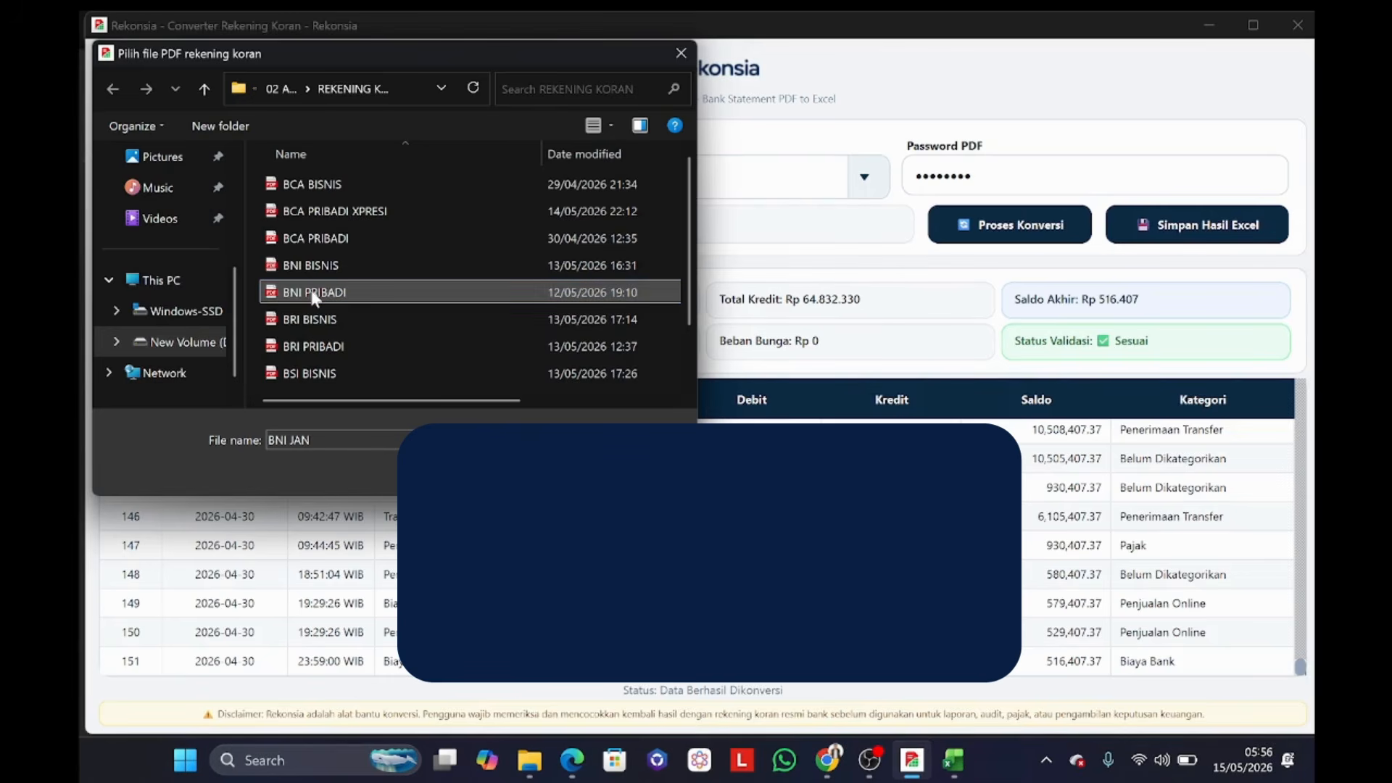
double_click(362, 292)
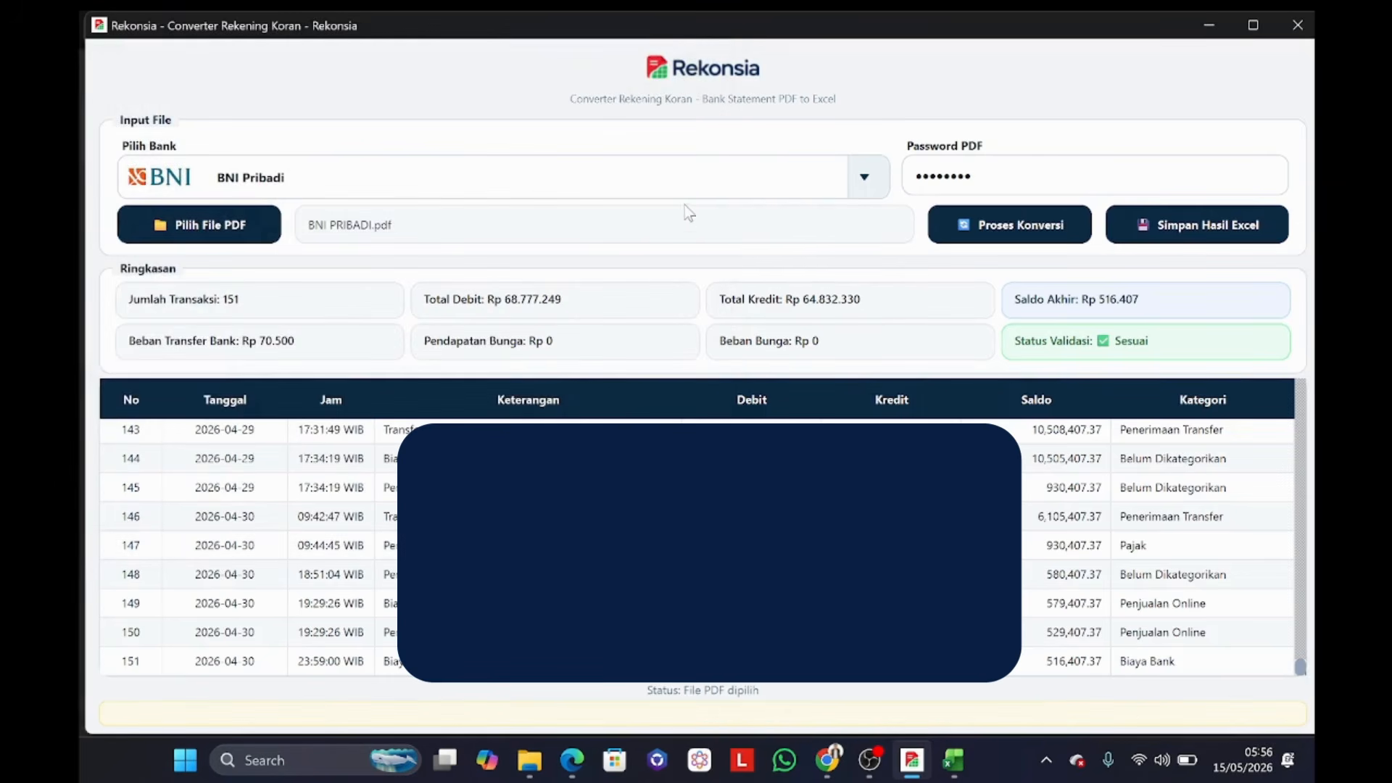
Convert the BNI Pribadi statement and open the original BNI PRIBADI PDF from the REKENING KORAN folder in File Explorer.
left_click(974, 230)
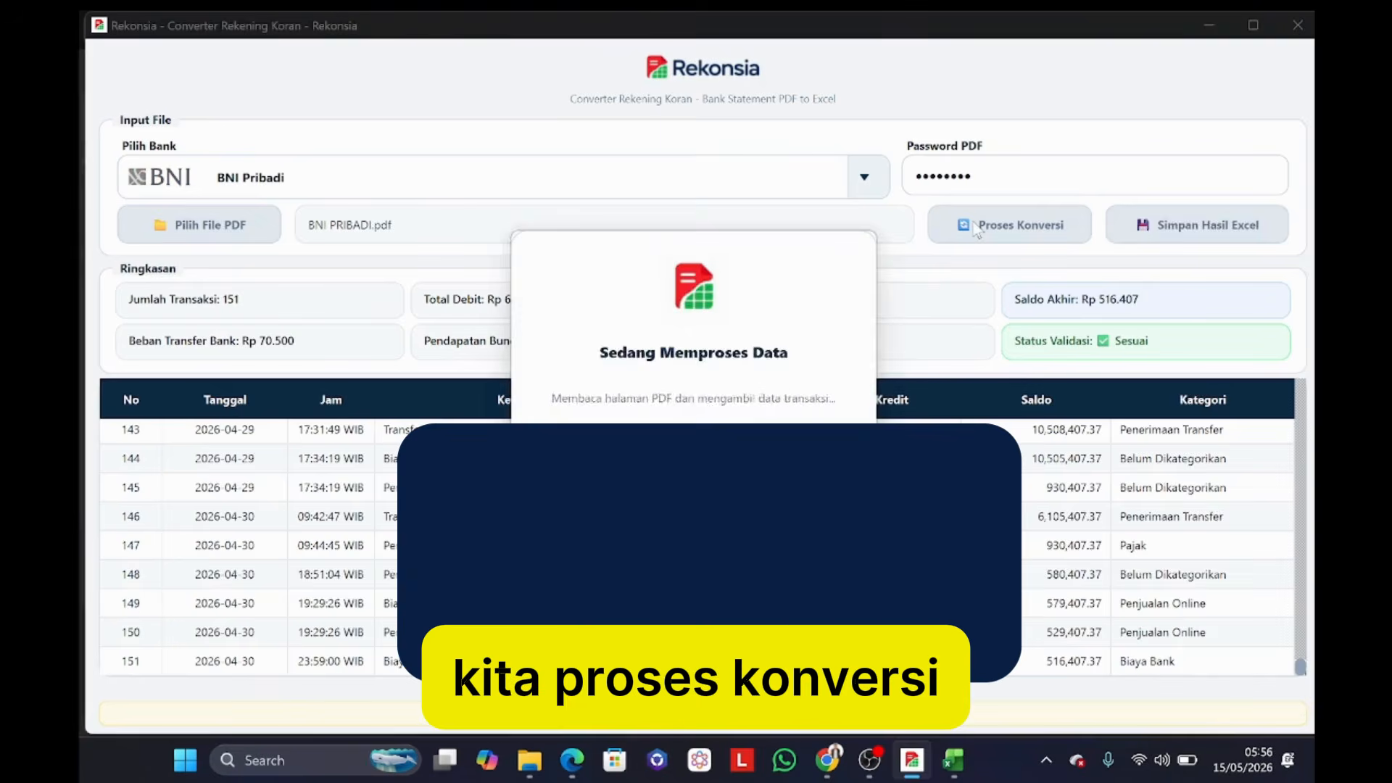
left_click(762, 411)
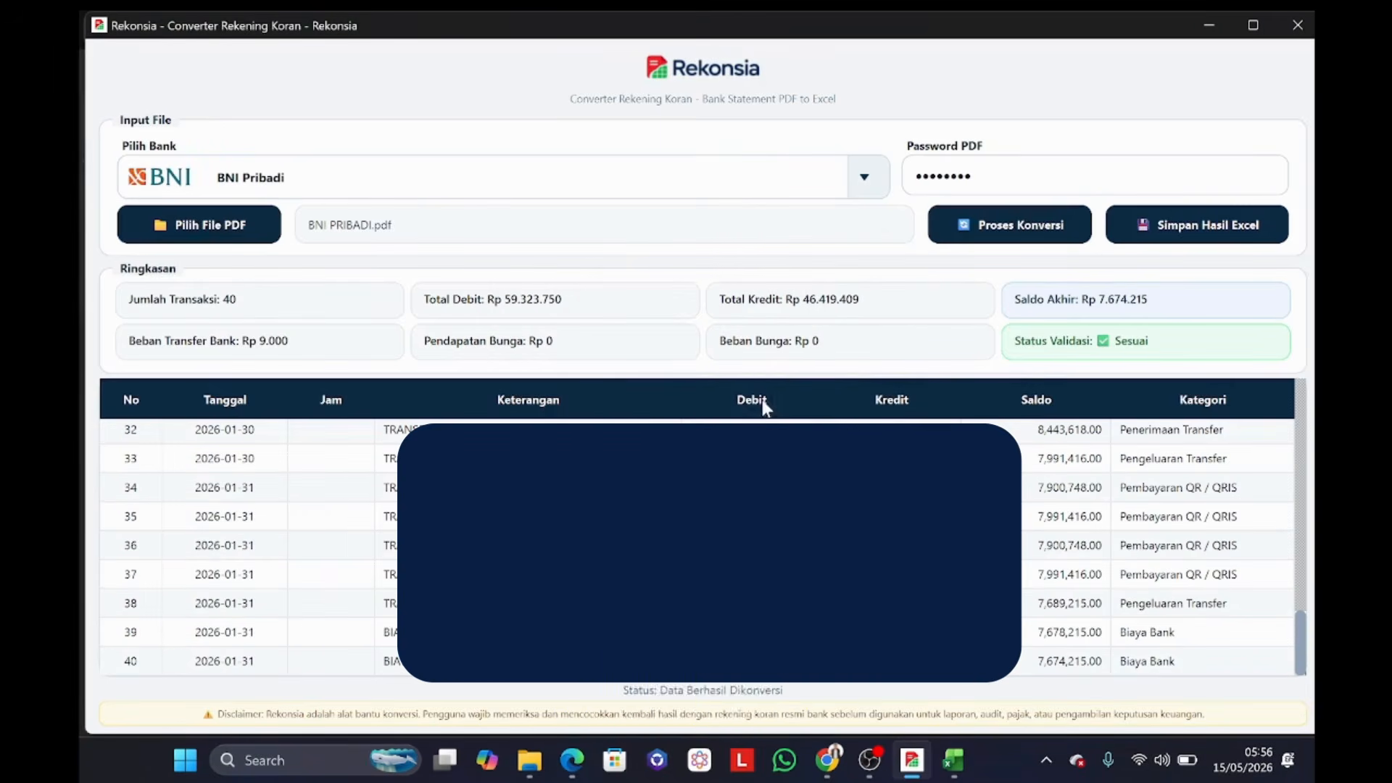
left_click(525, 763)
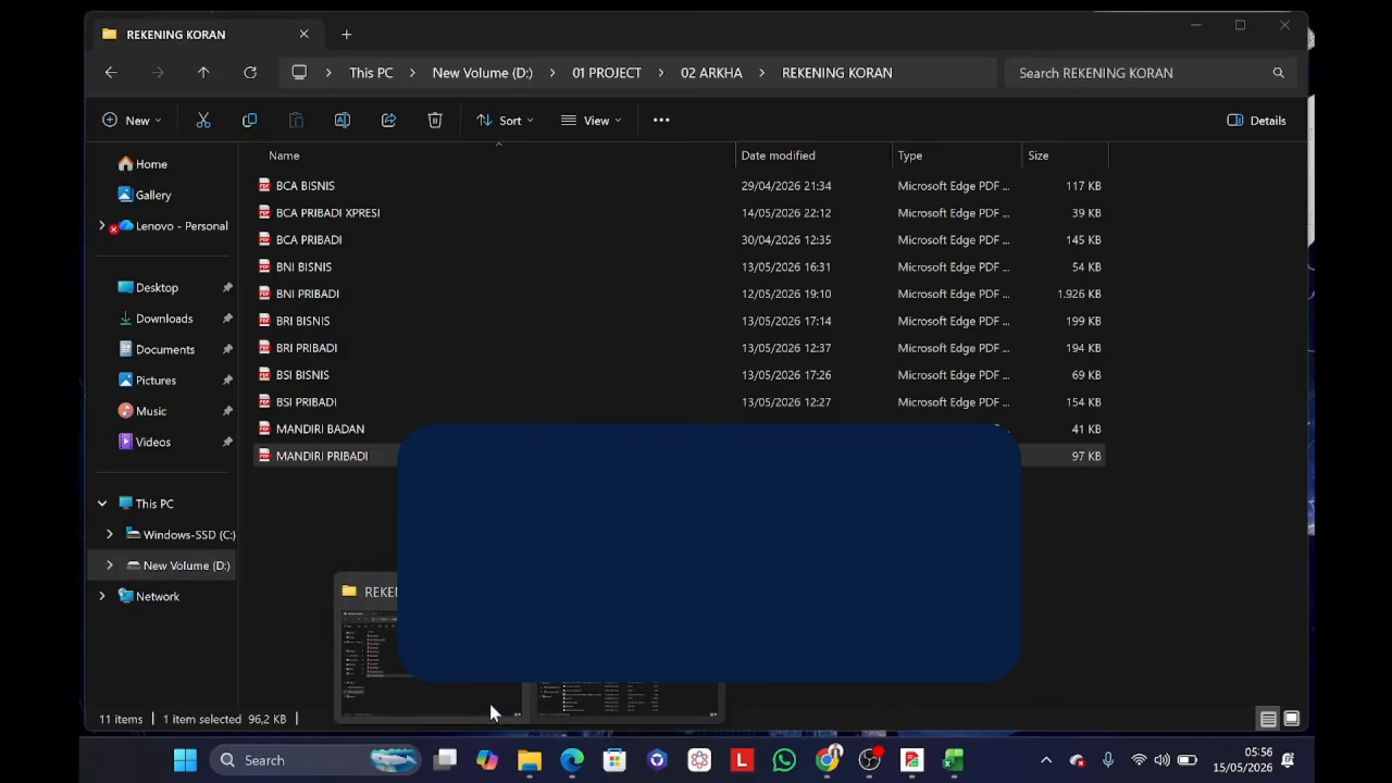
left_click(489, 700)
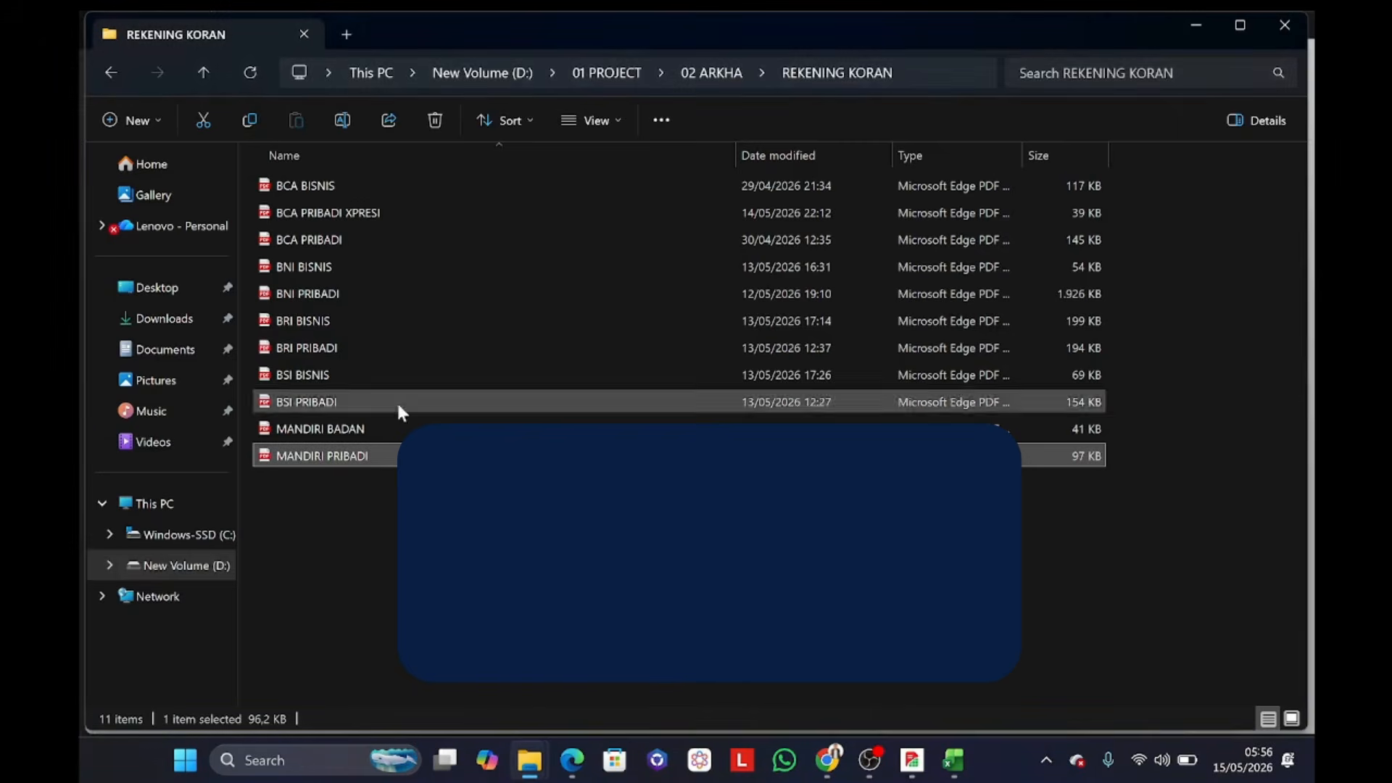
double_click(371, 293)
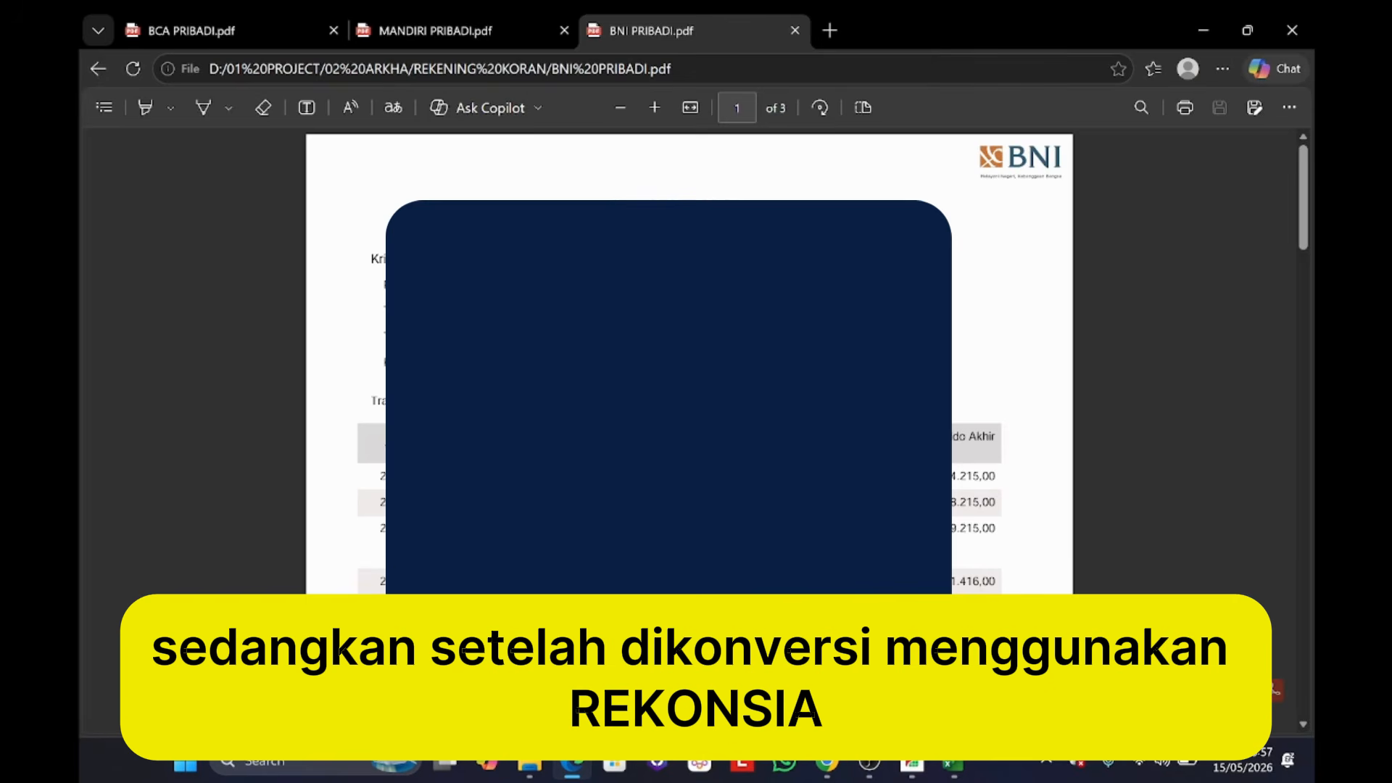
Switch back to Rekonsia and review the converted BNI transactions from the first row to the last.
left_click(912, 767)
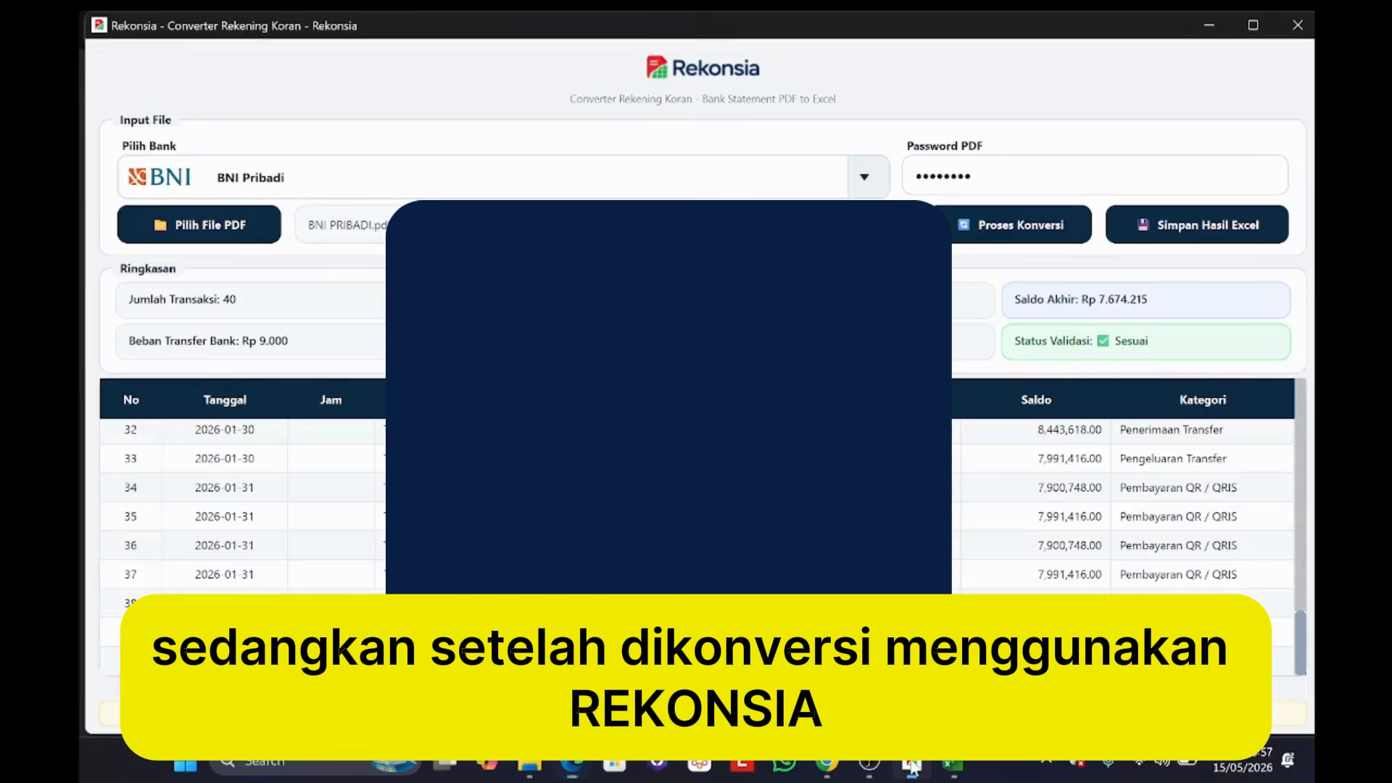
scroll(1161, 543, "up", 10)
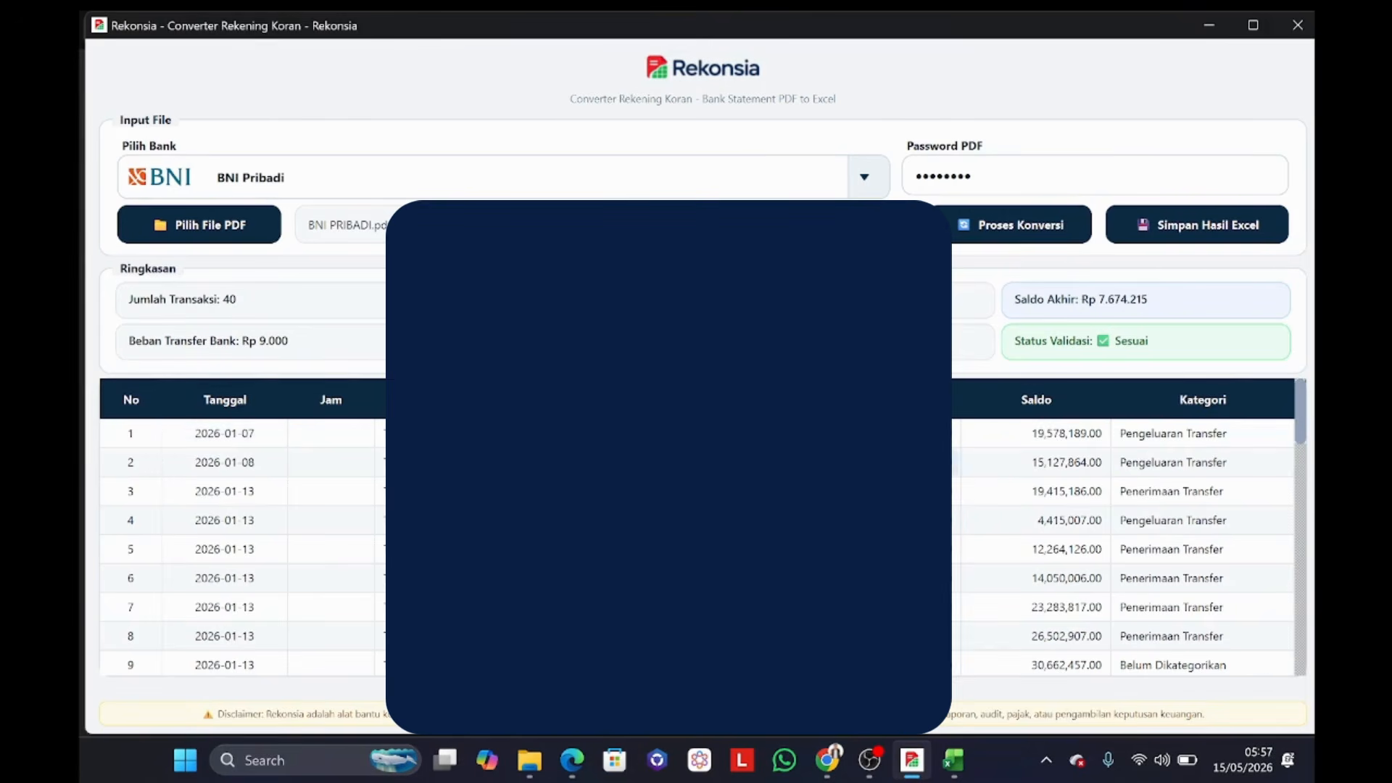
scroll(1049, 461, "down", 10)
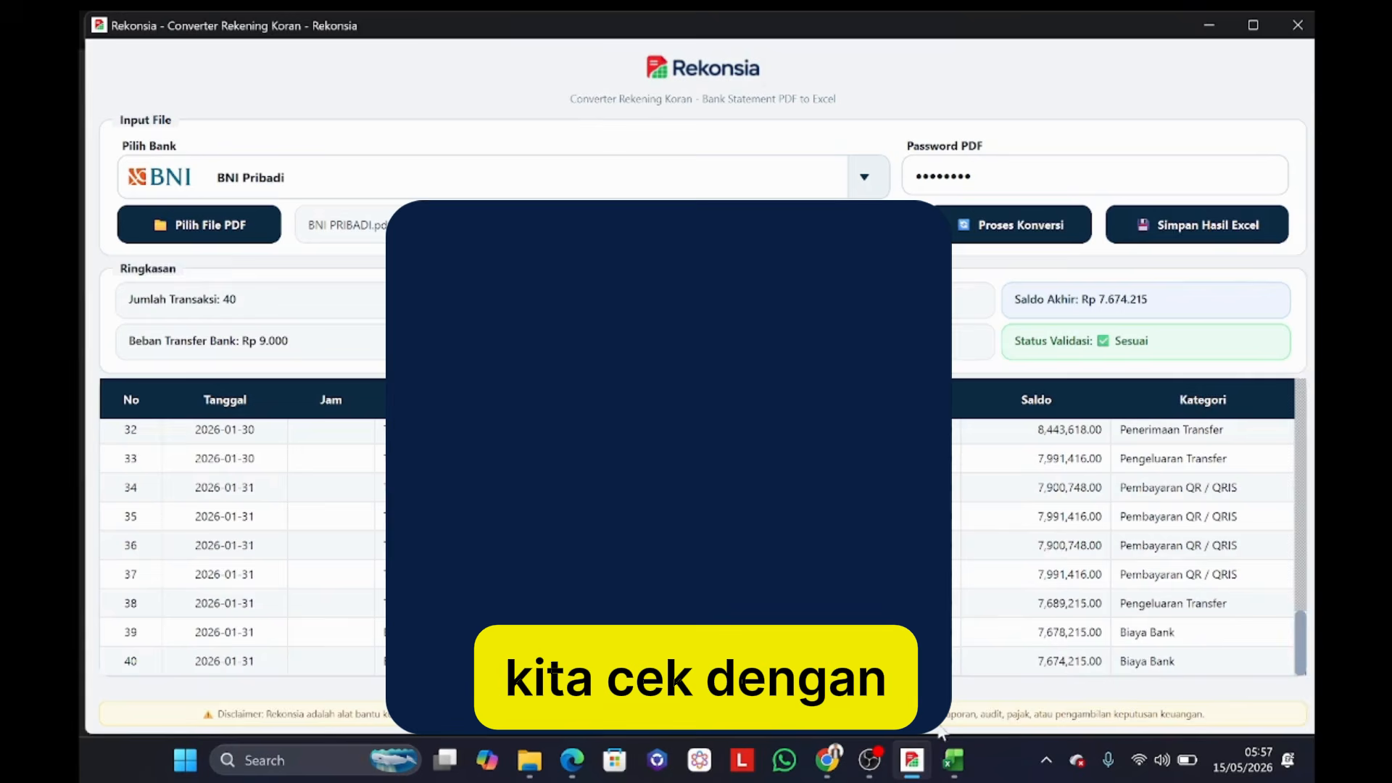
Compare the closing balance in the original BNI PRIBADI PDF with the Saldo Akhir of the conversion in Rekonsia.
left_click(568, 766)
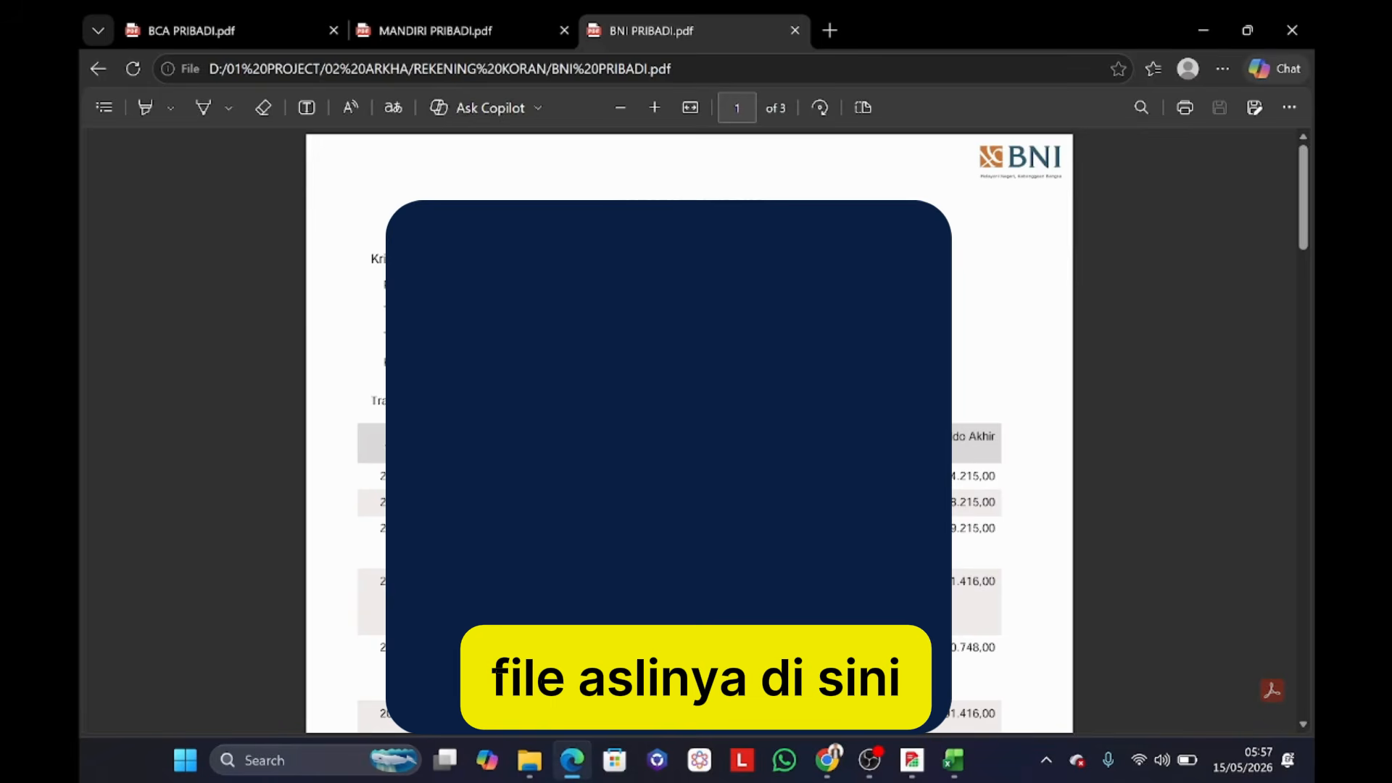
left_click(913, 773)
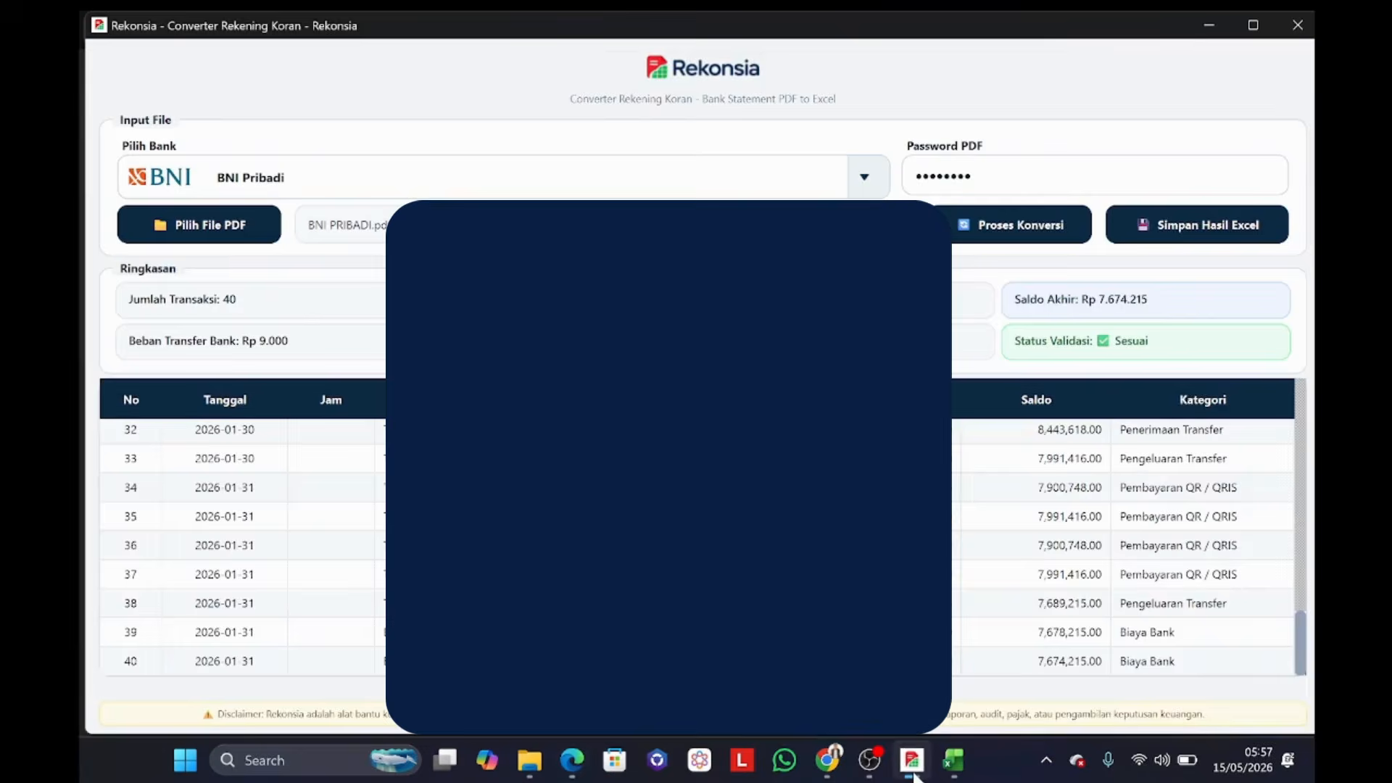
left_click(913, 774)
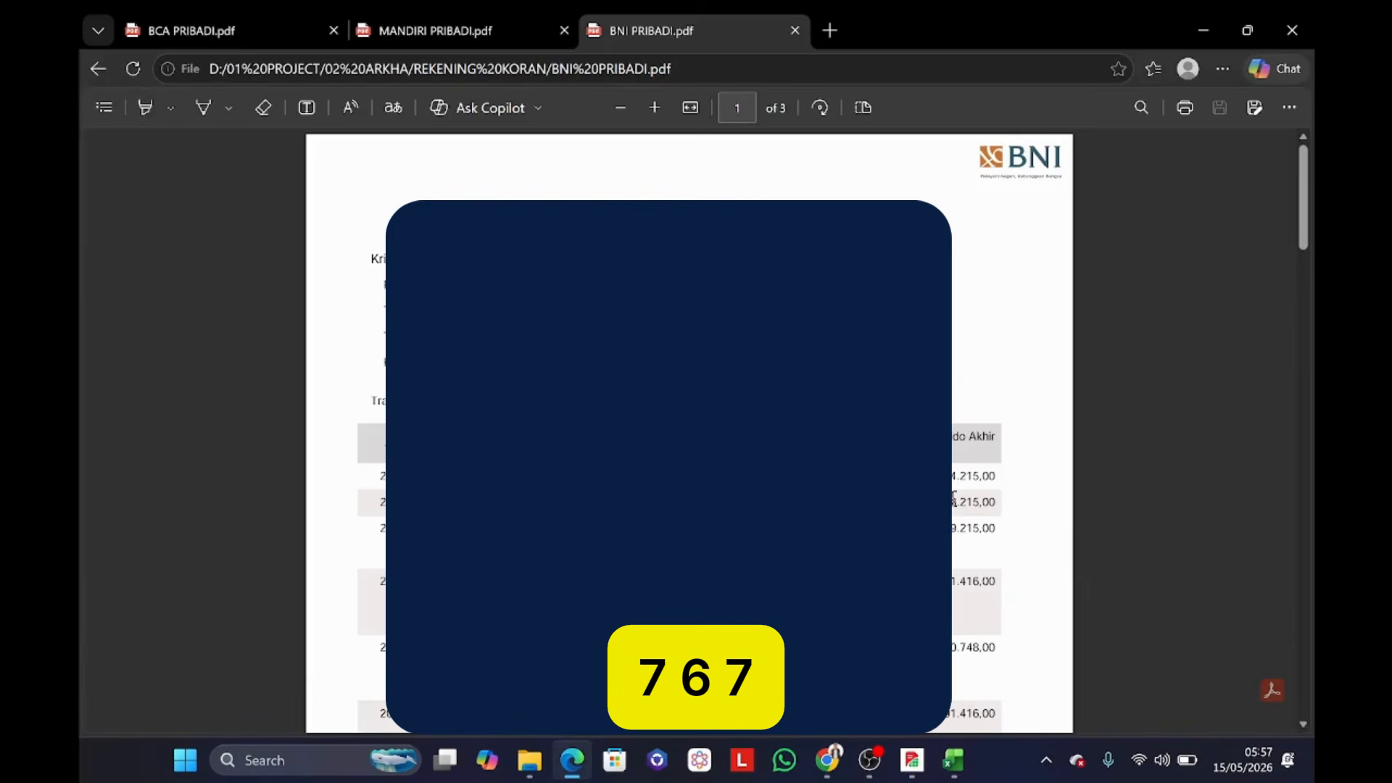
mouse_move(913, 773)
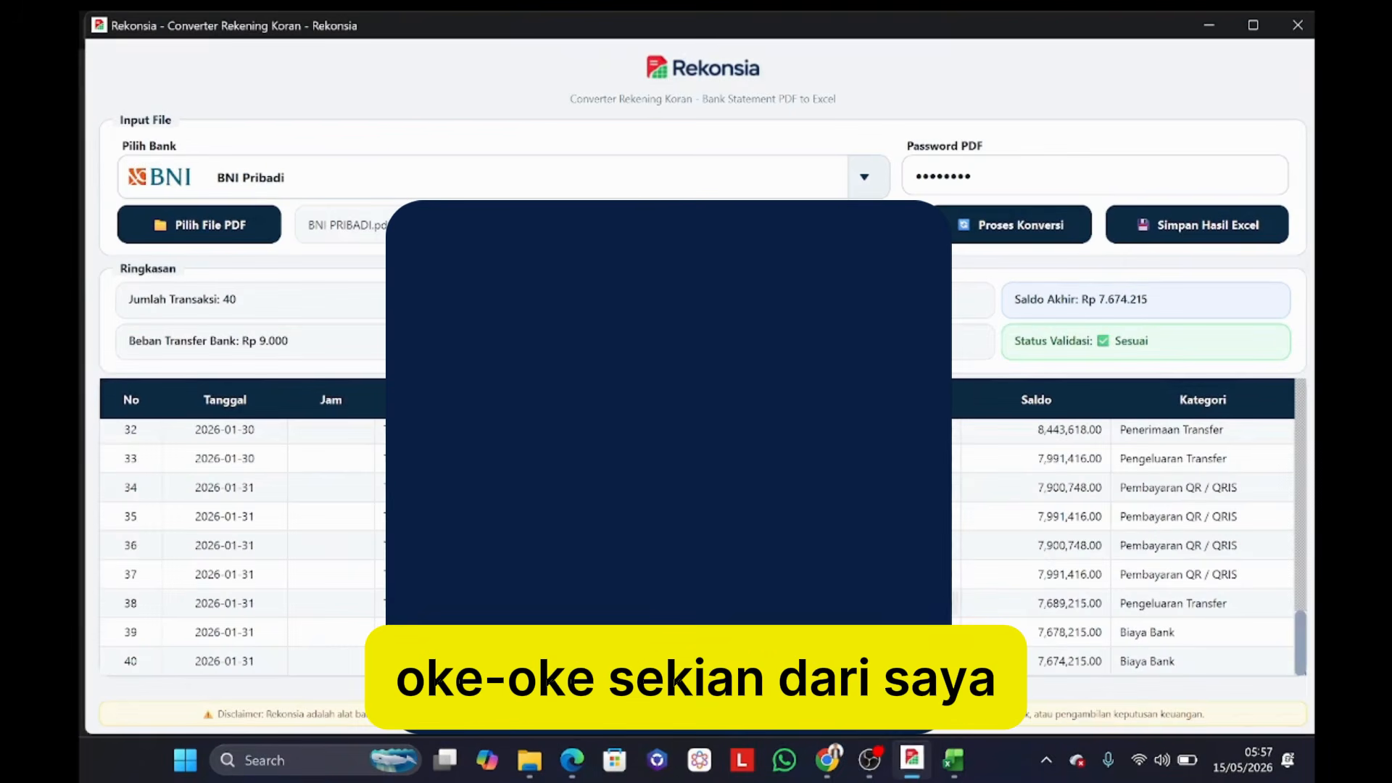
left_click(913, 773)
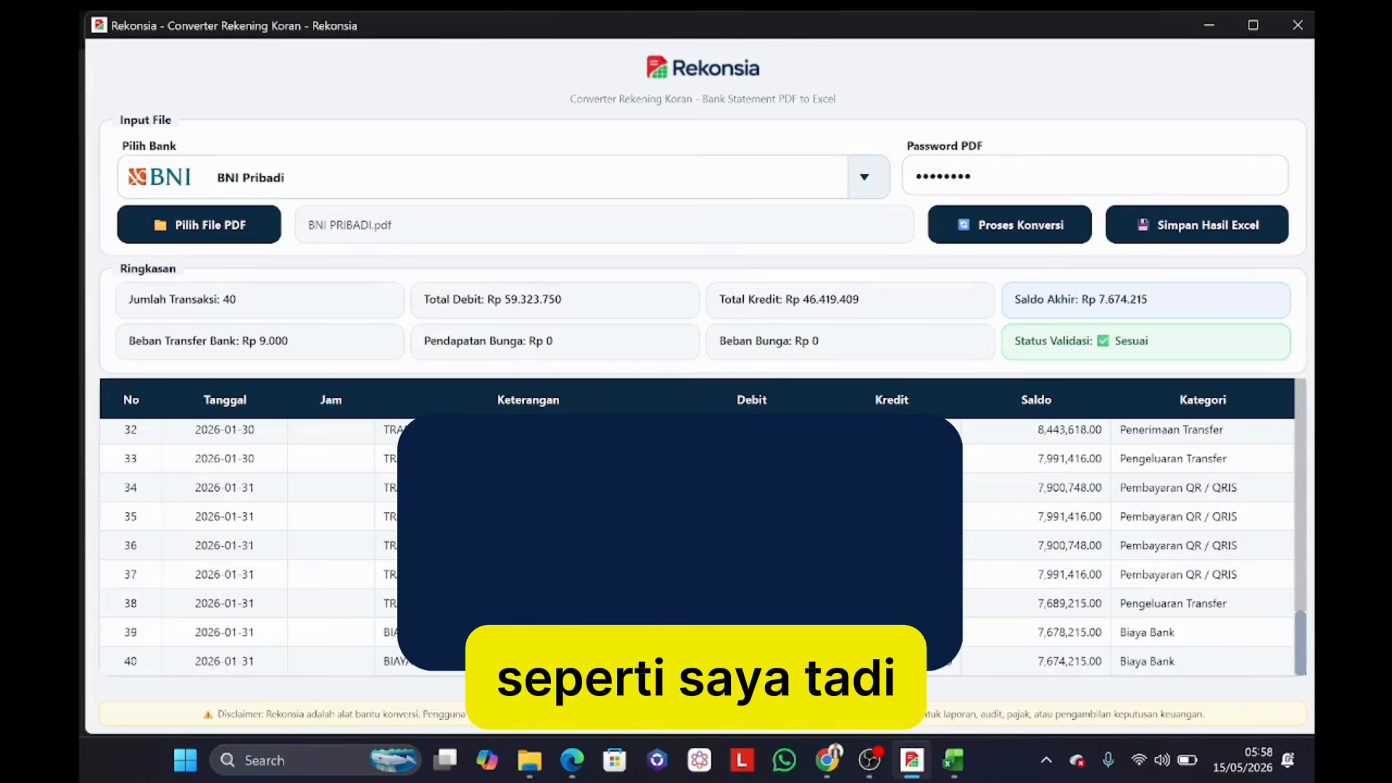
left_click(576, 761)
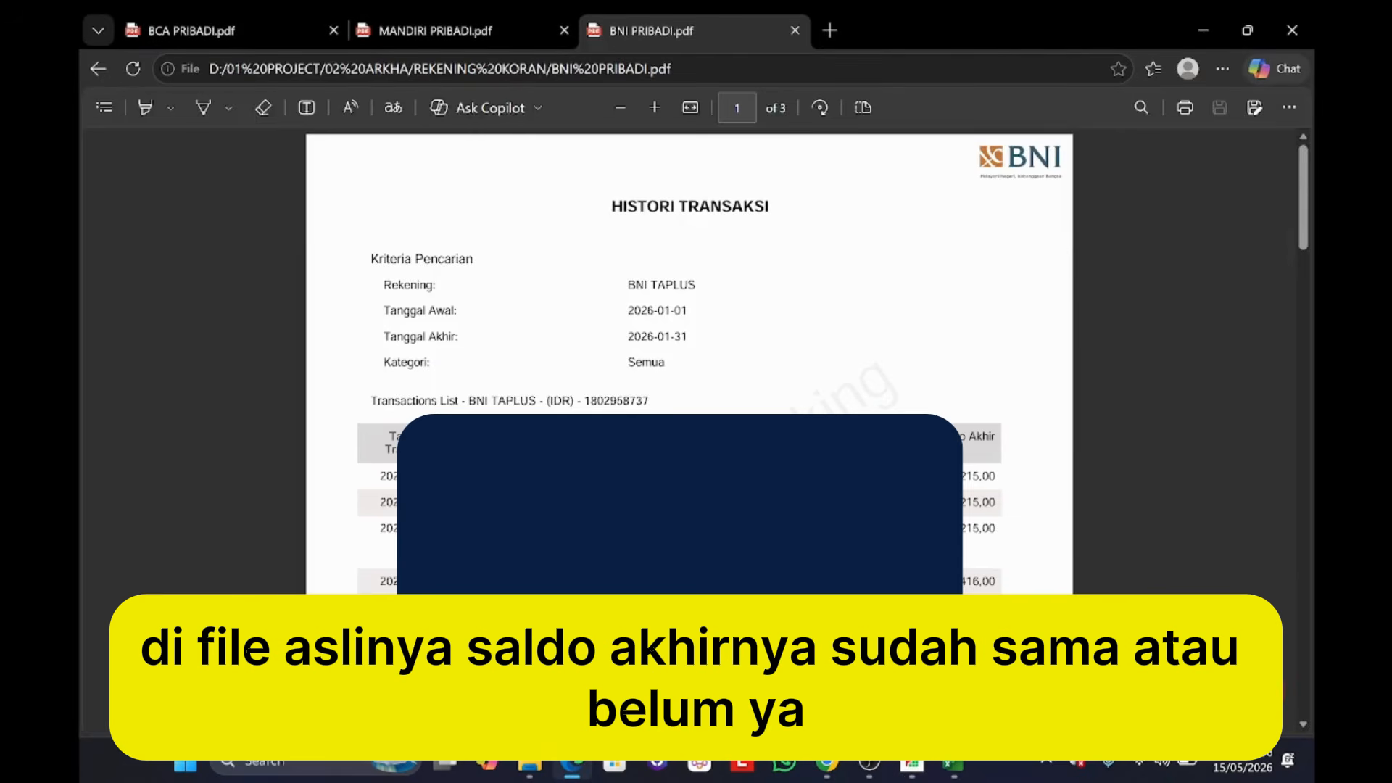
left_click(576, 768)
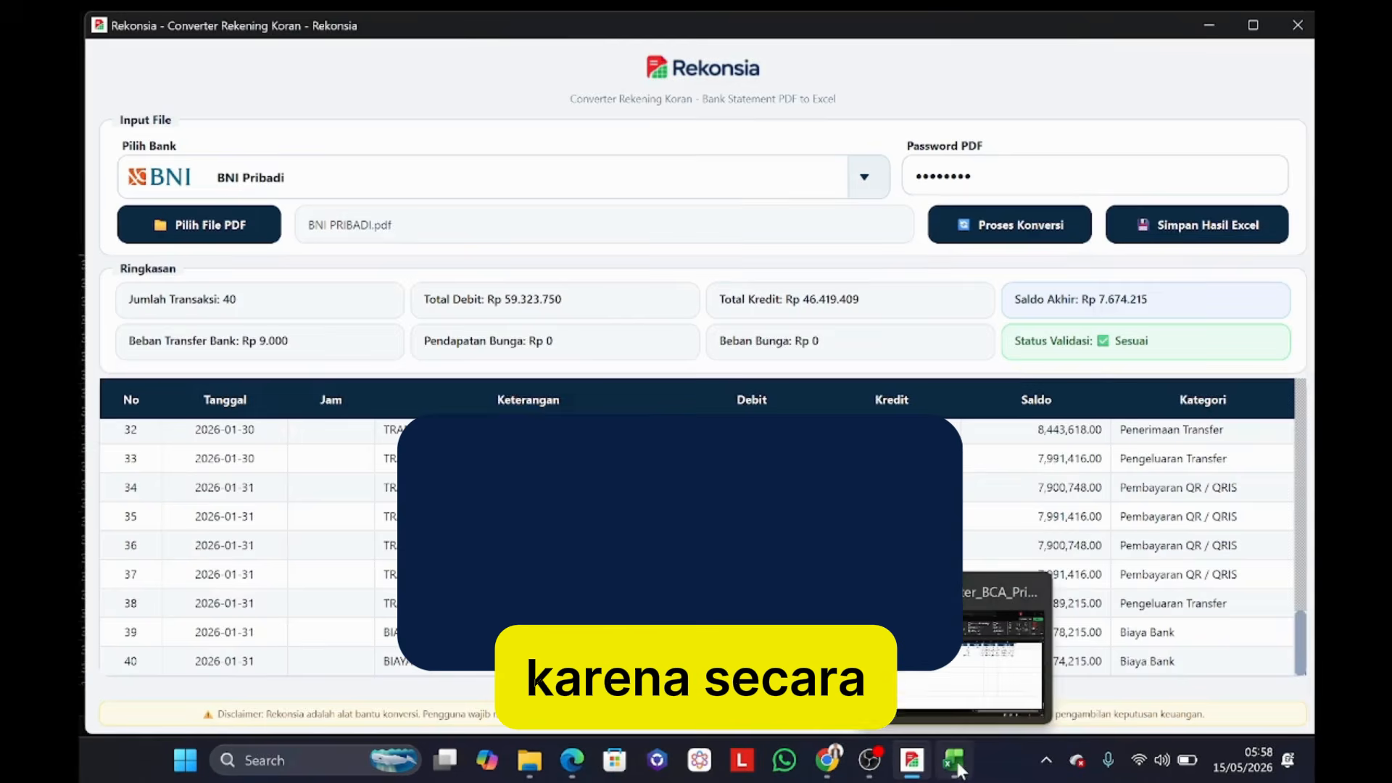
Switch to the exported BCA Pribadi workbook in Excel, inspect the Saldo column formulas in G366 and G377, and return to Rekonsia.
left_click(956, 767)
scroll(936, 453, "up", 4)
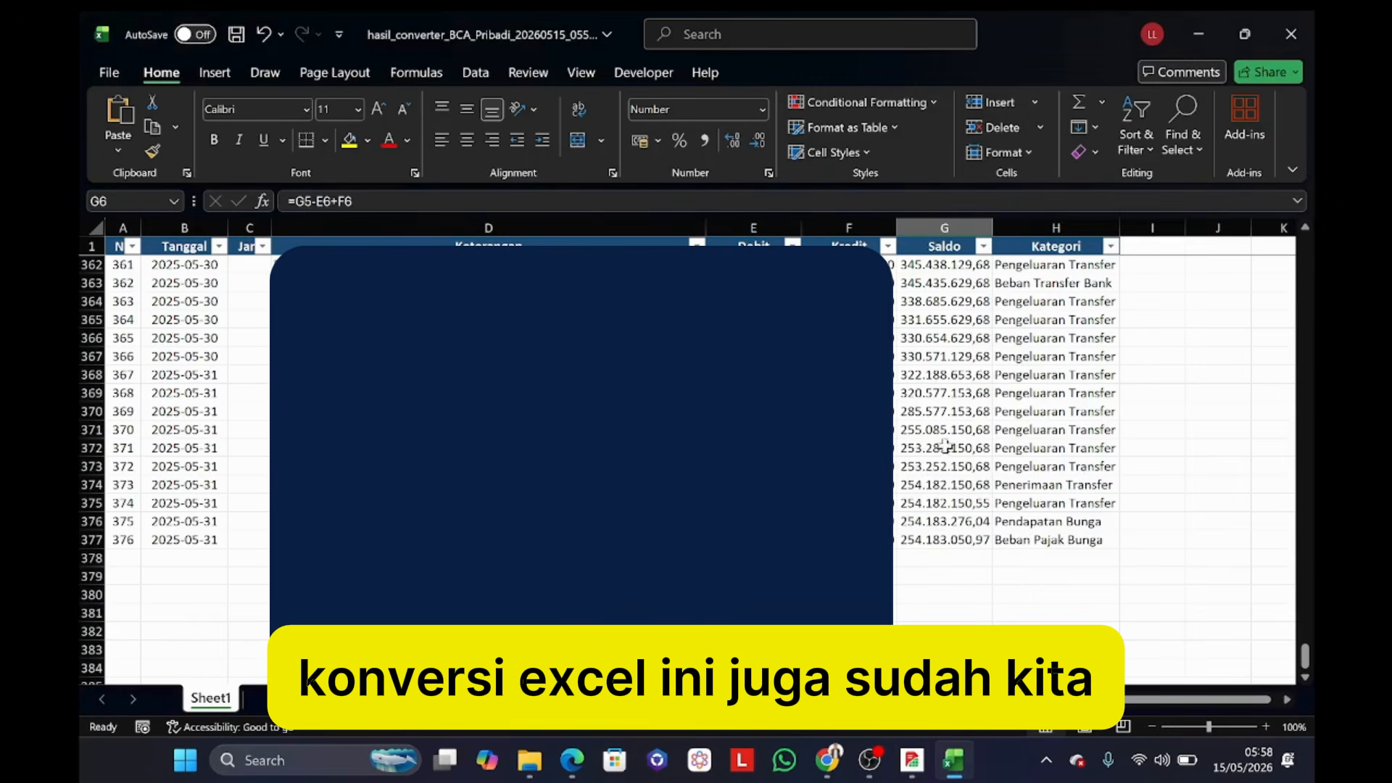
left_click(944, 337)
scroll(979, 395, "up", 4)
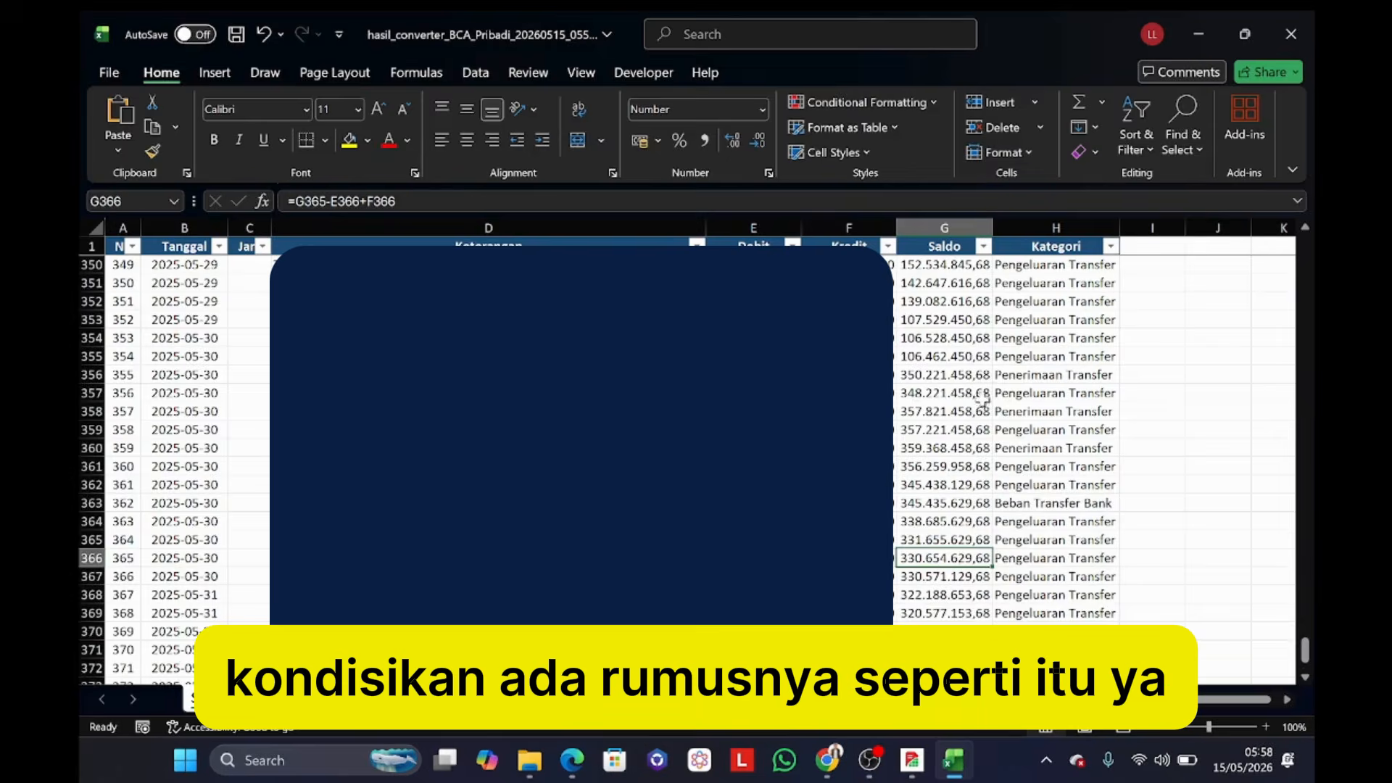
scroll(982, 398, "down", 7)
left_click(957, 376)
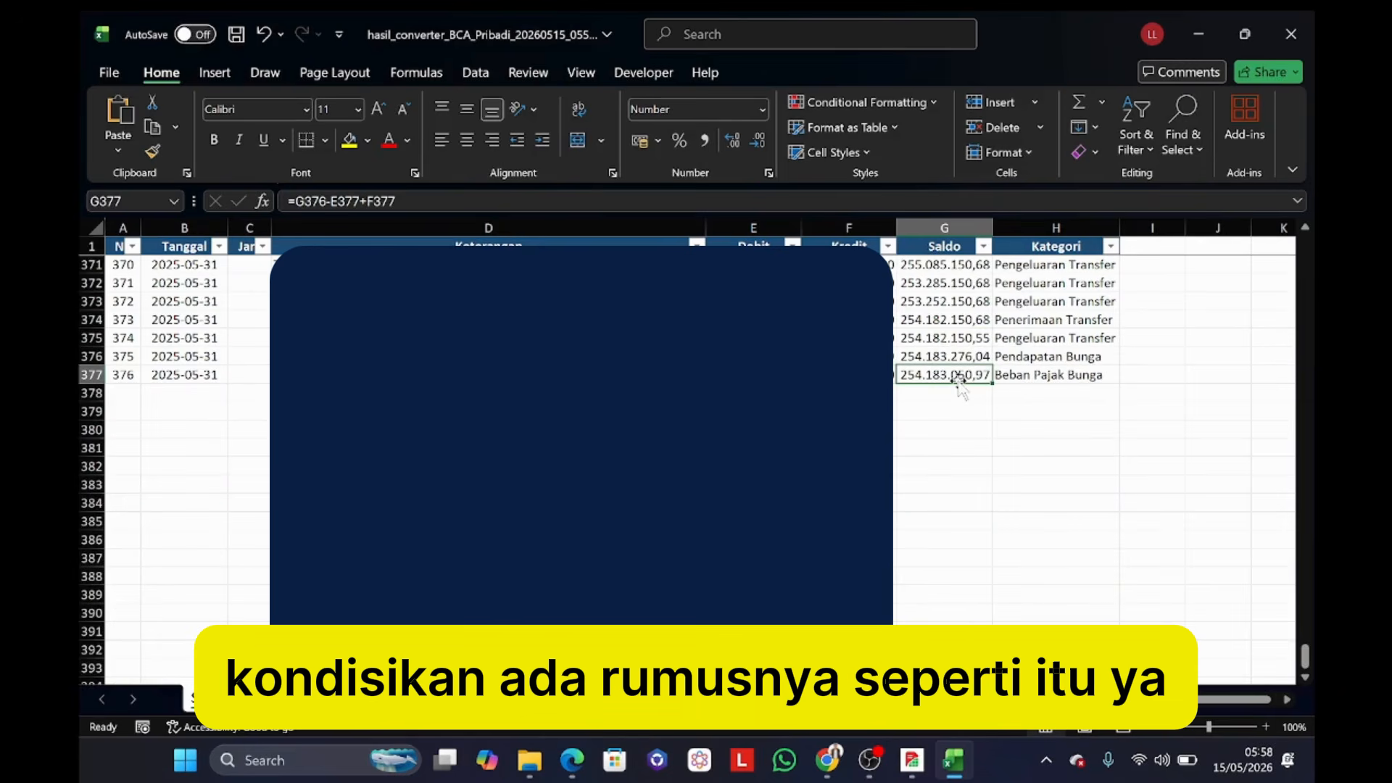
left_click(919, 772)
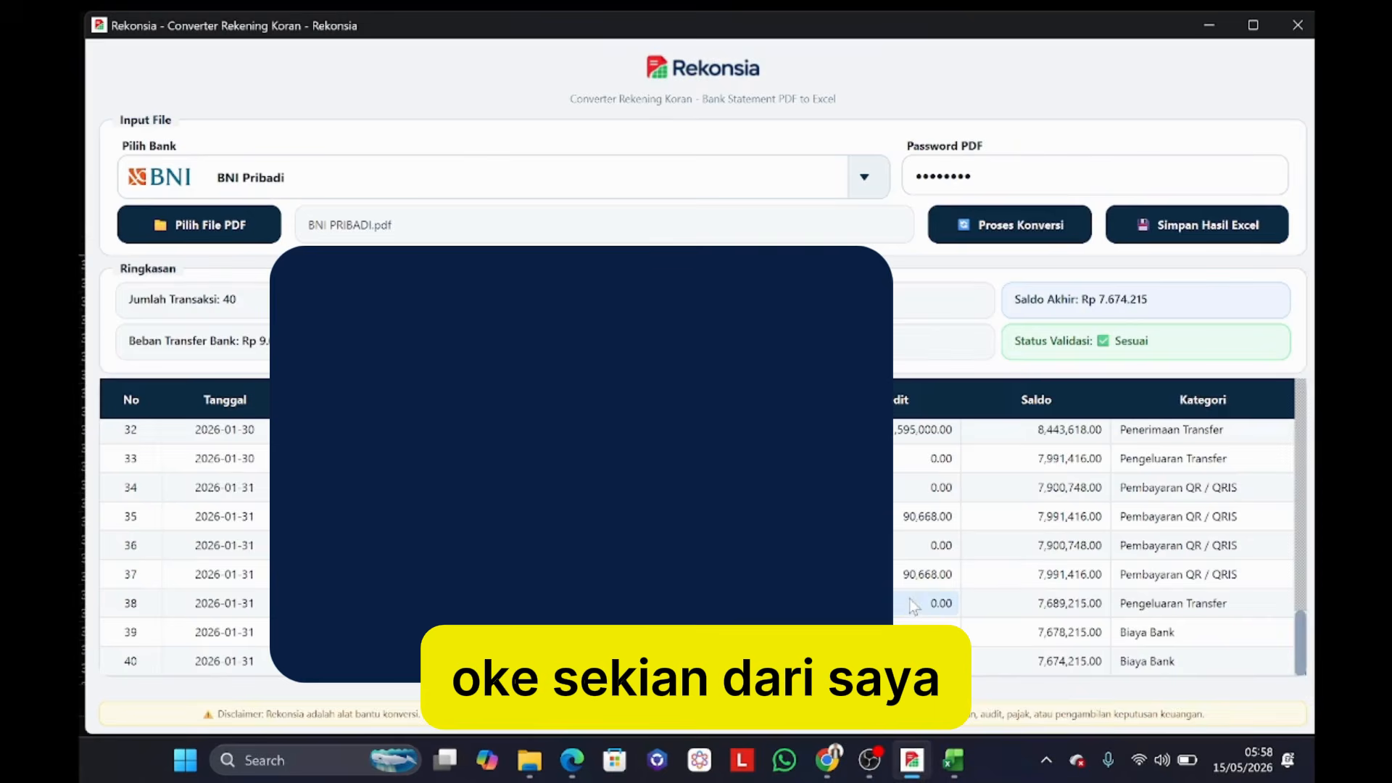